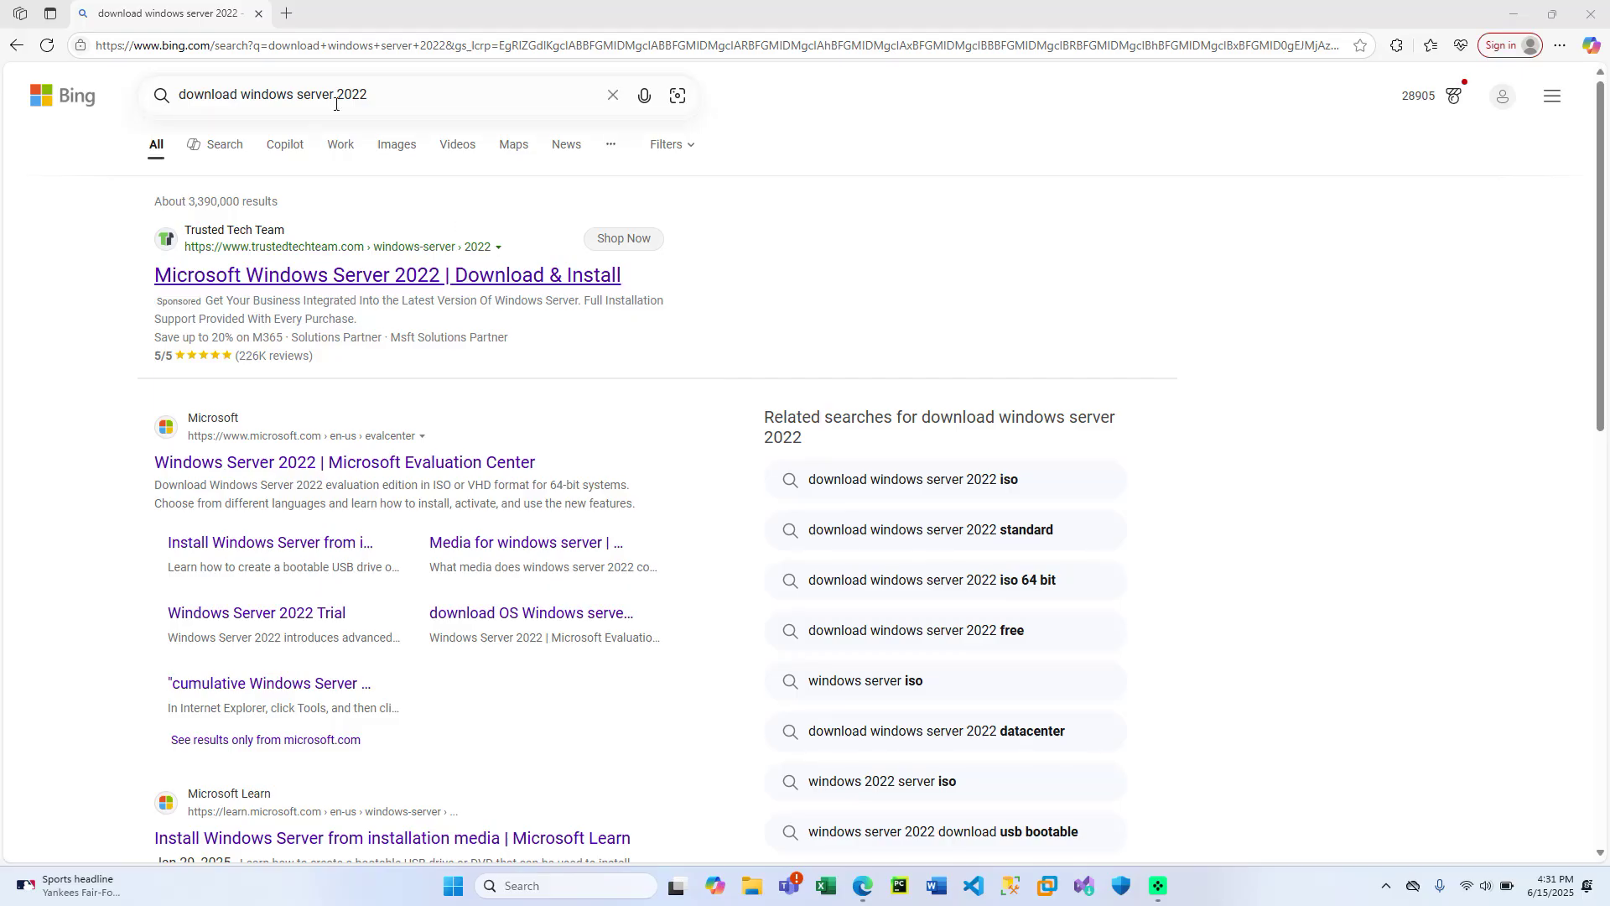
# From the Bing results for 'download windows server 2022', open the Microsoft Evaluation Center page
pyautogui.click(389, 95)
pyautogui.click(82, 293)
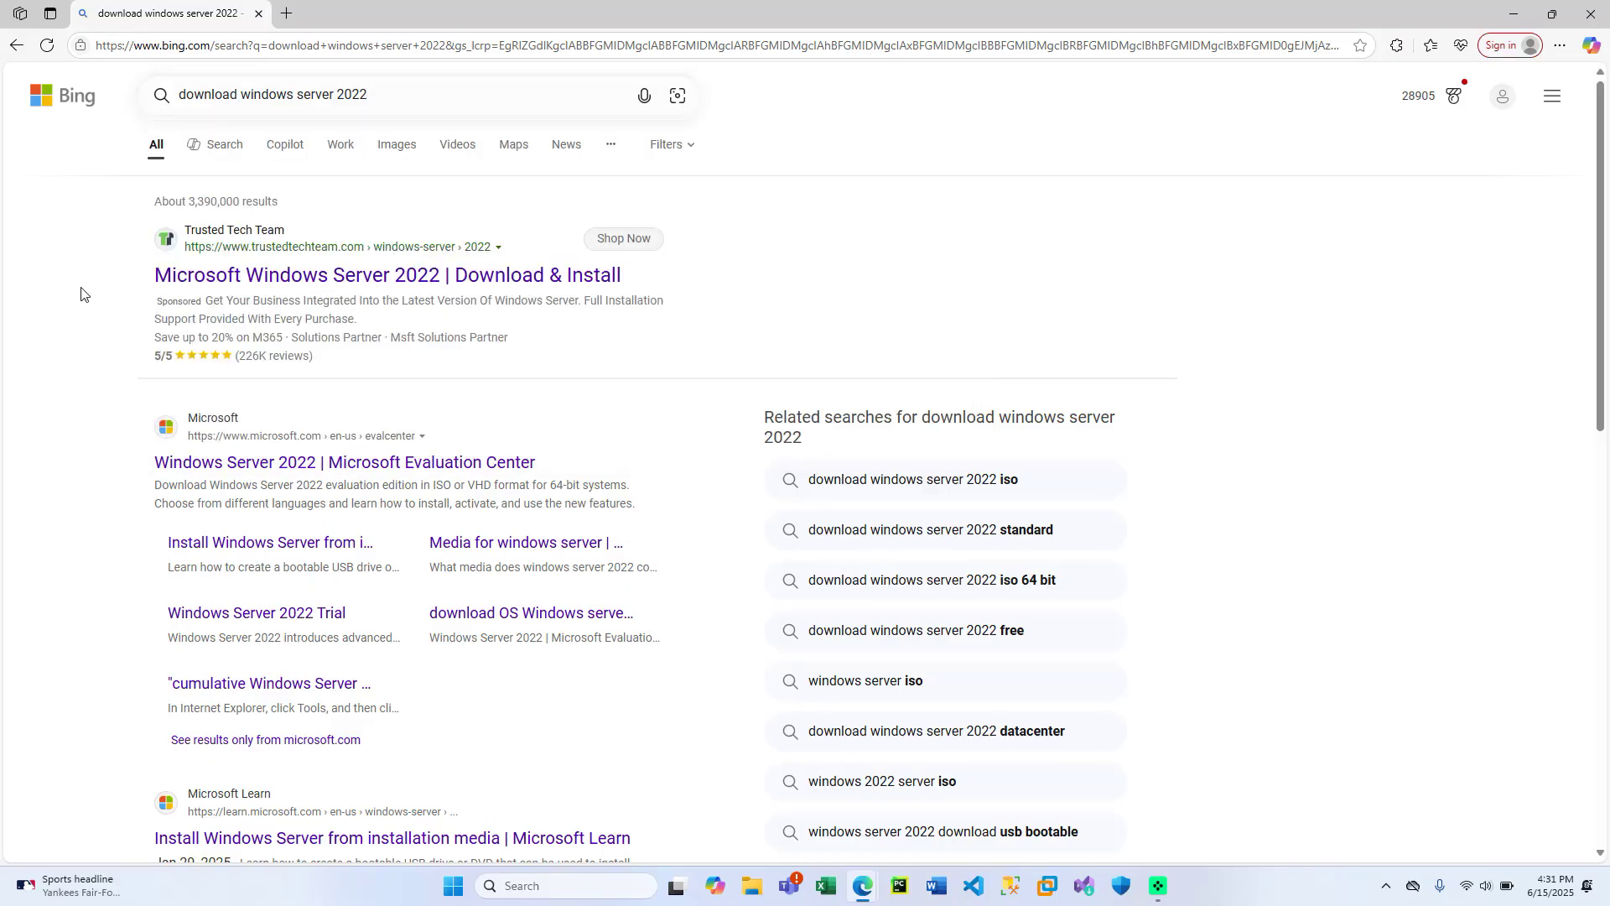
pyautogui.click(265, 464)
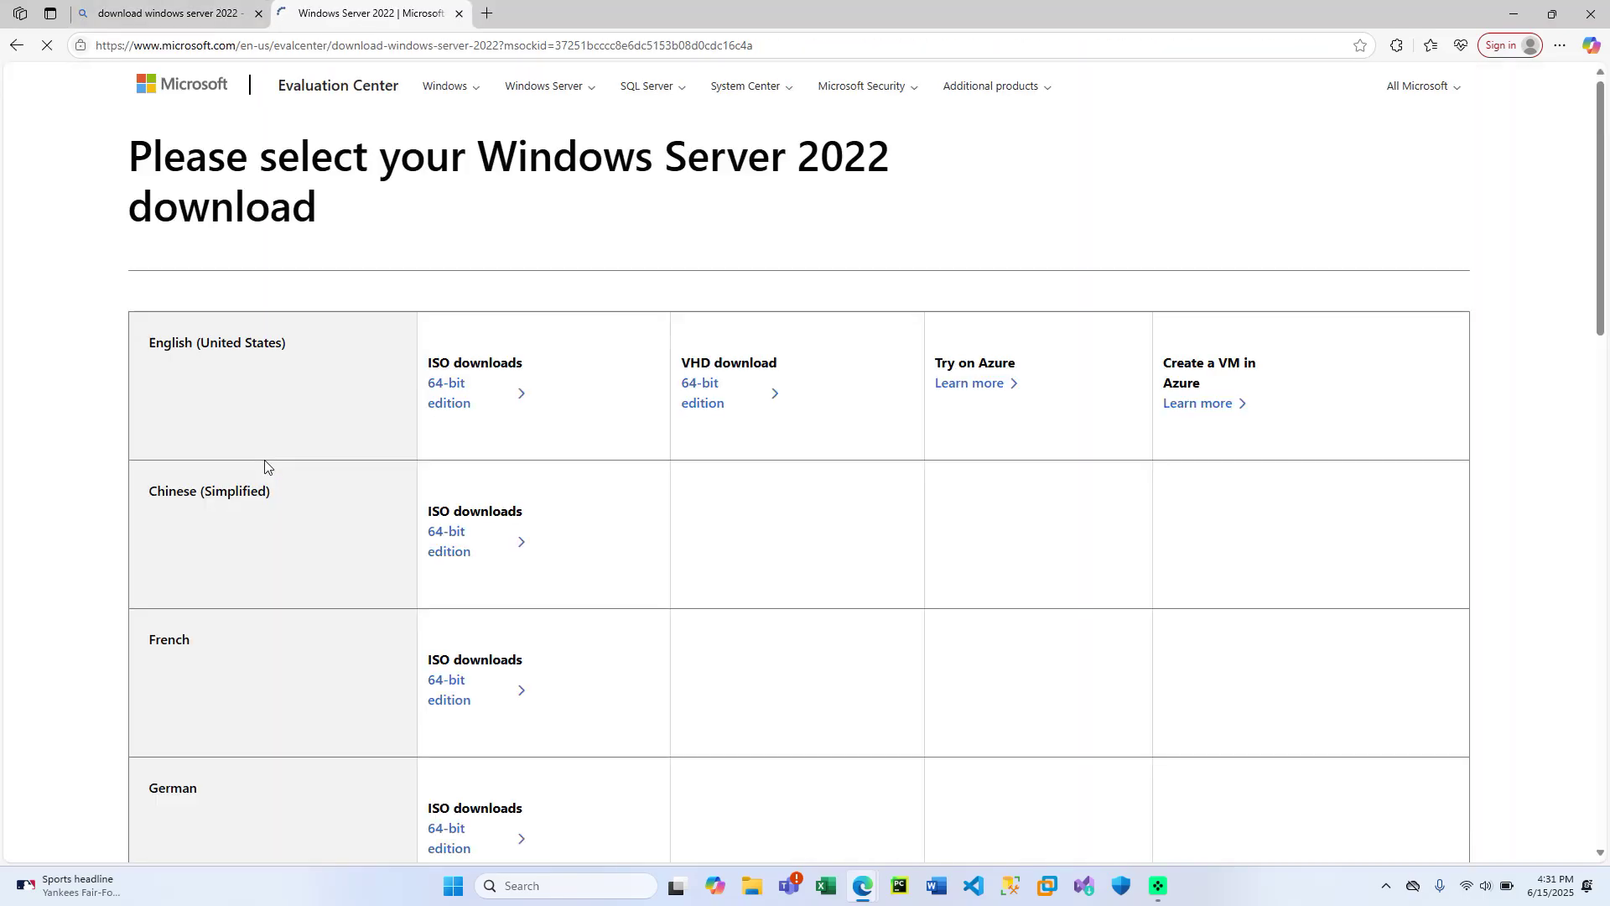
# Download the English (United States) 64-bit Windows Server 2022 evaluation ISO
pyautogui.click(453, 405)
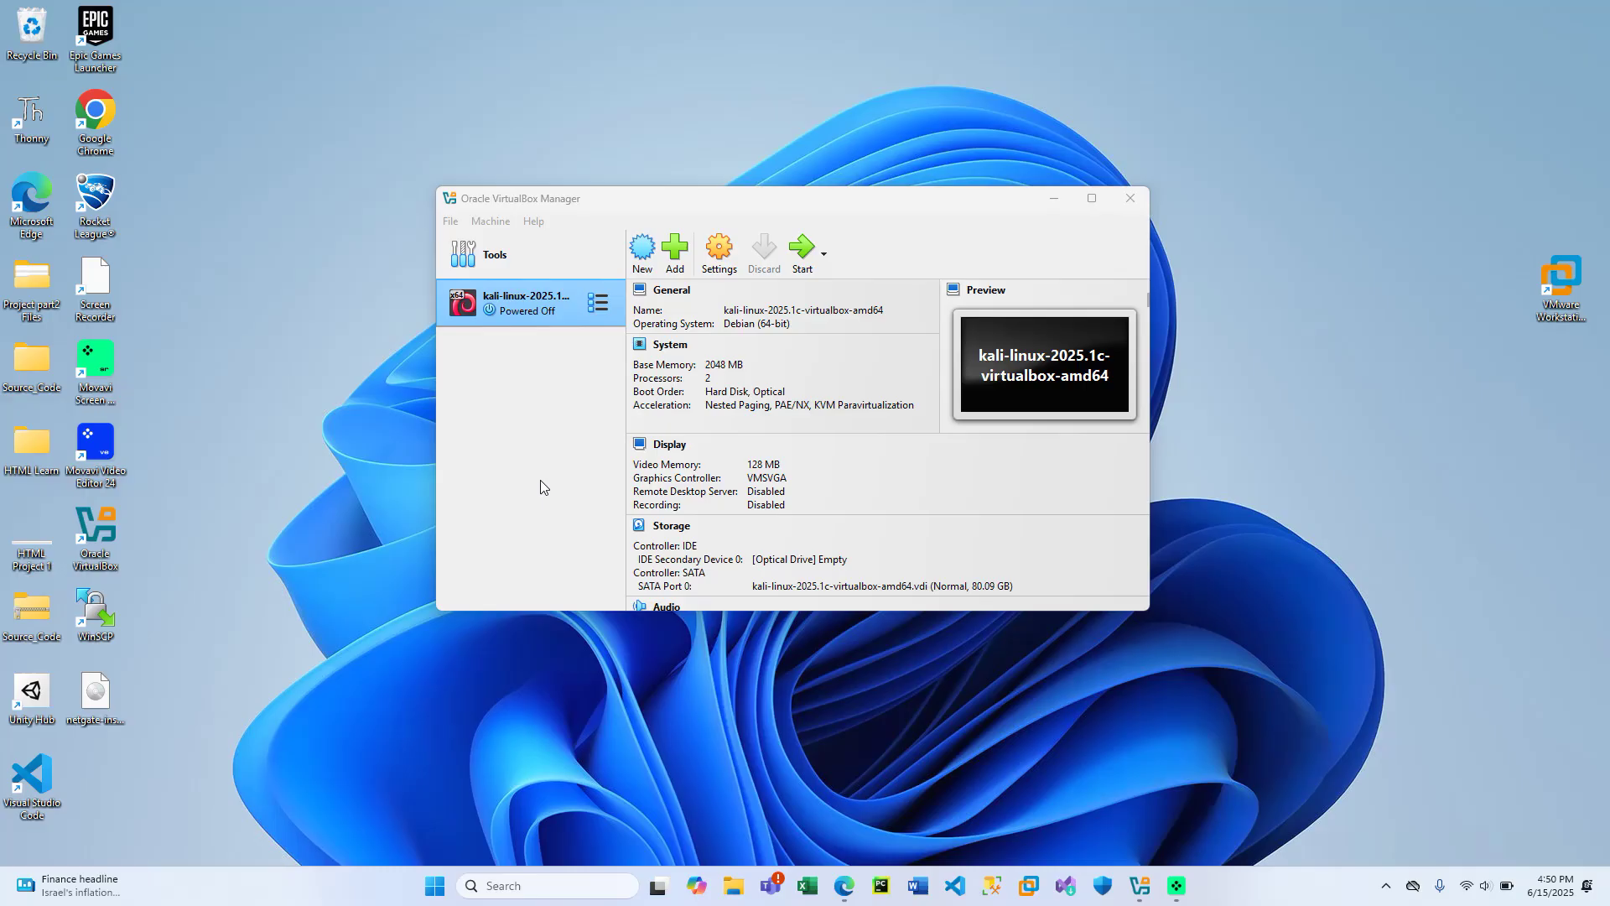
# Create a new VM named 'Windows Server 2022' using the downloaded SERVER_EVAL_x64FRE_en-us (1).iso
pyautogui.click(644, 262)
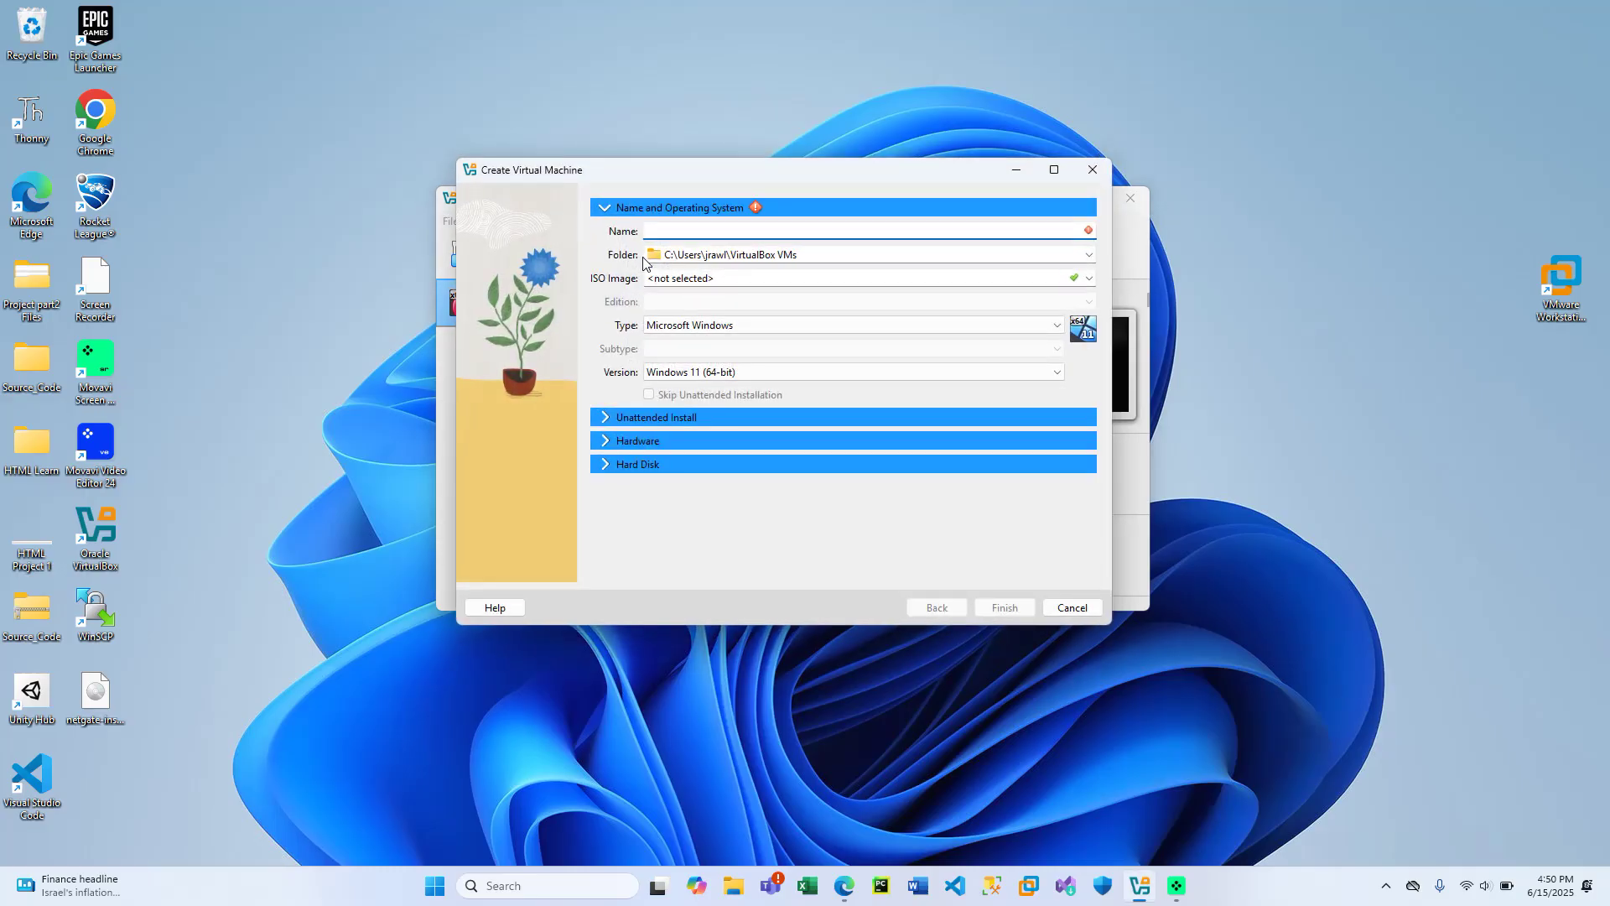
pyautogui.write('Windows Server 2022')
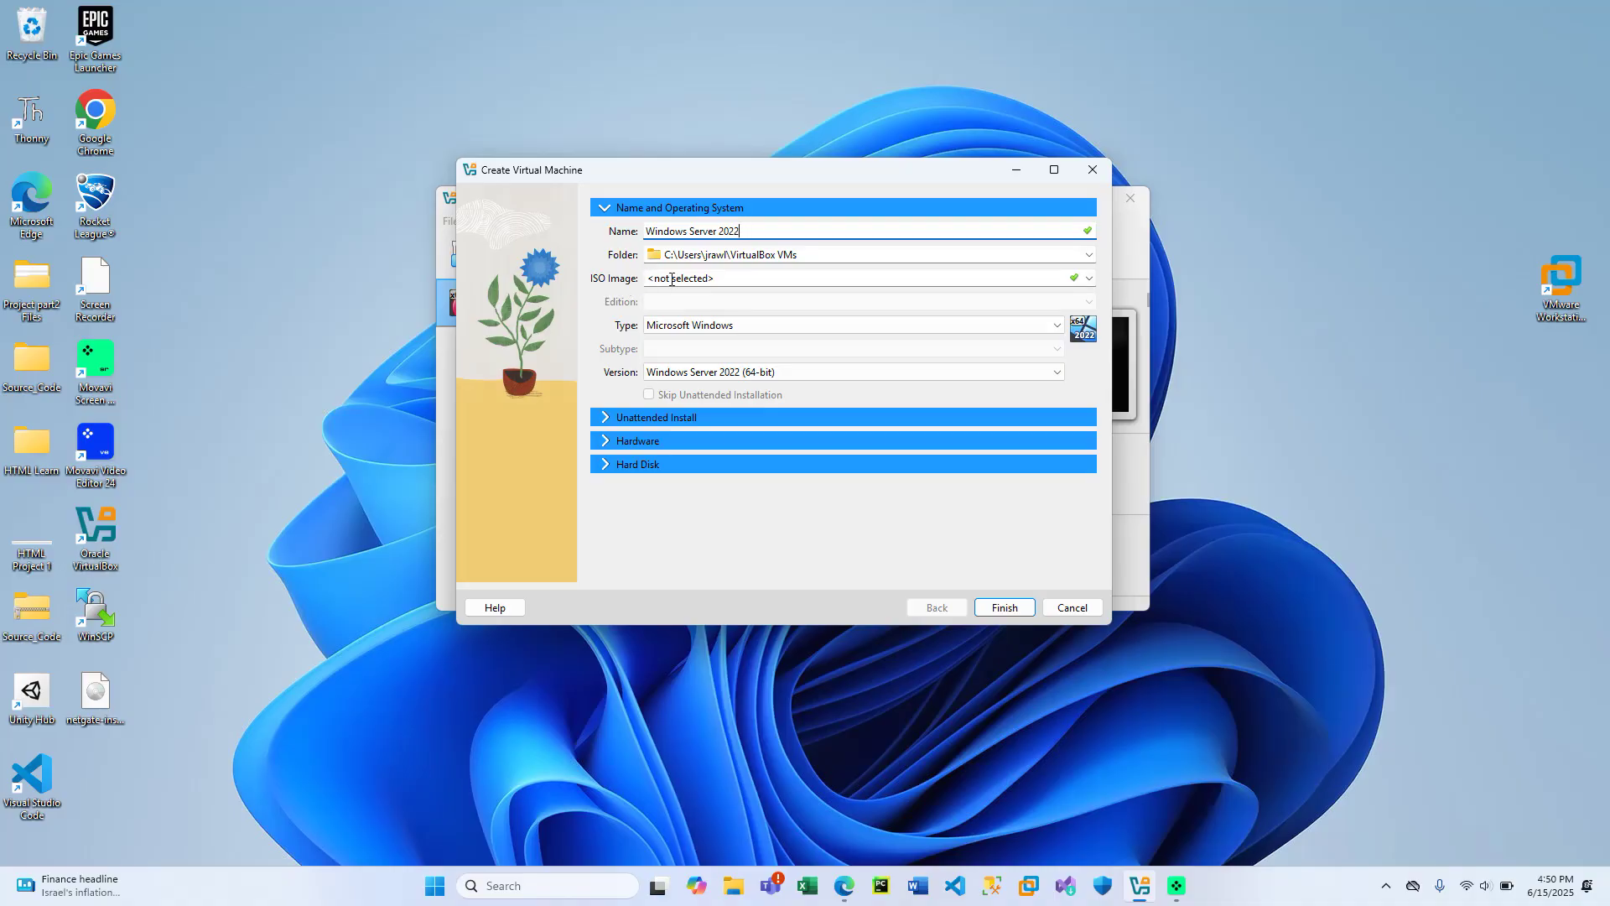
pyautogui.click(759, 278)
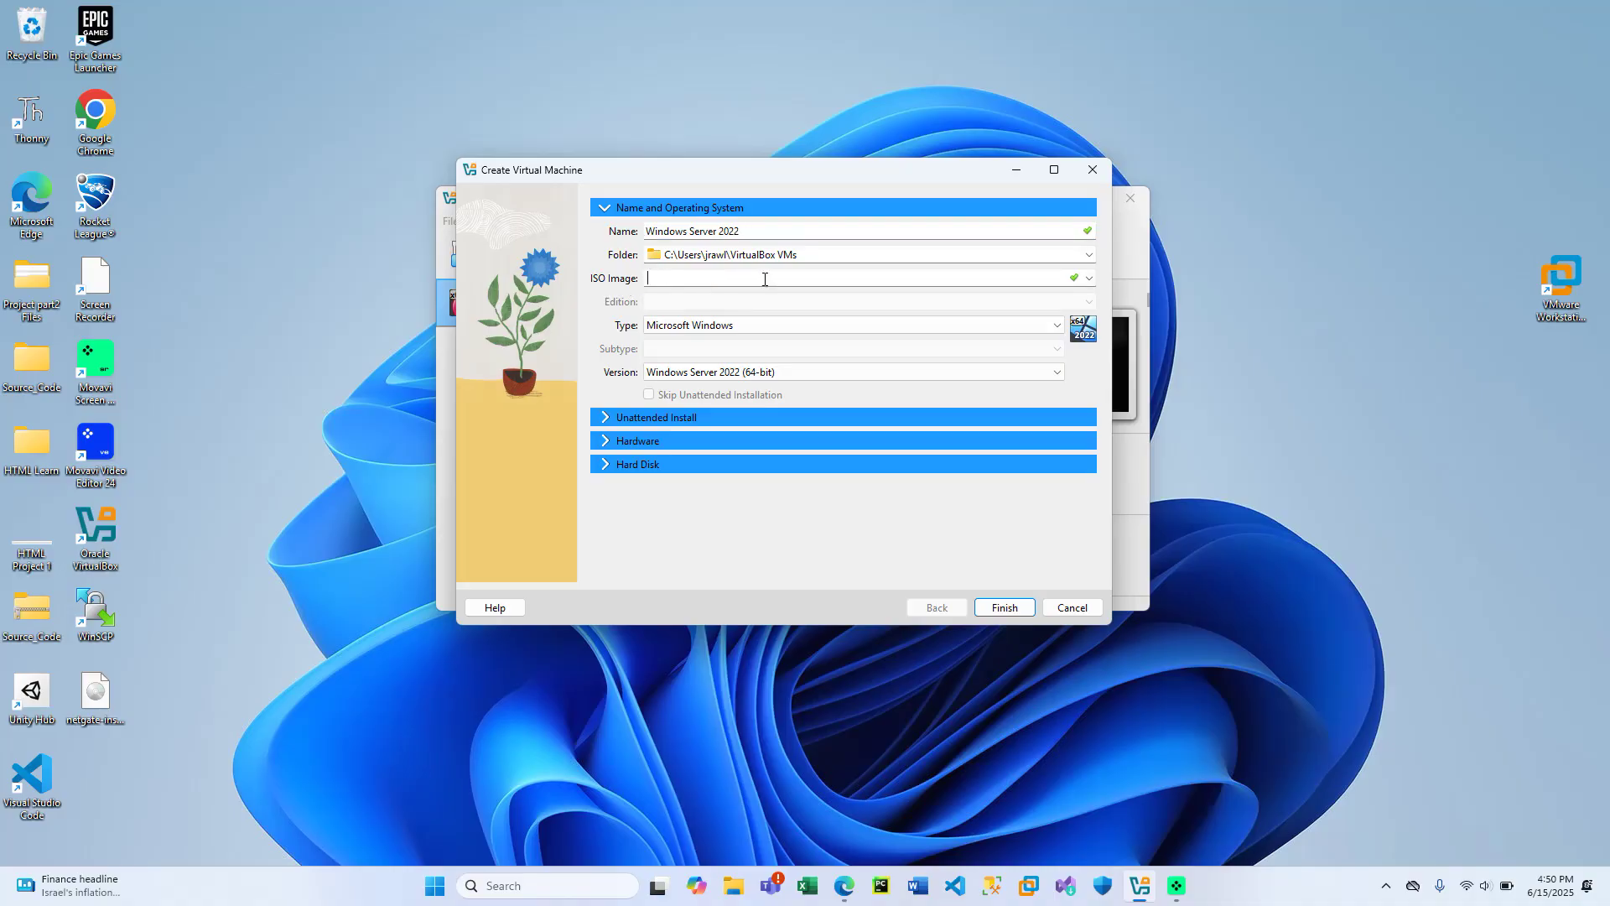
pyautogui.click(1089, 279)
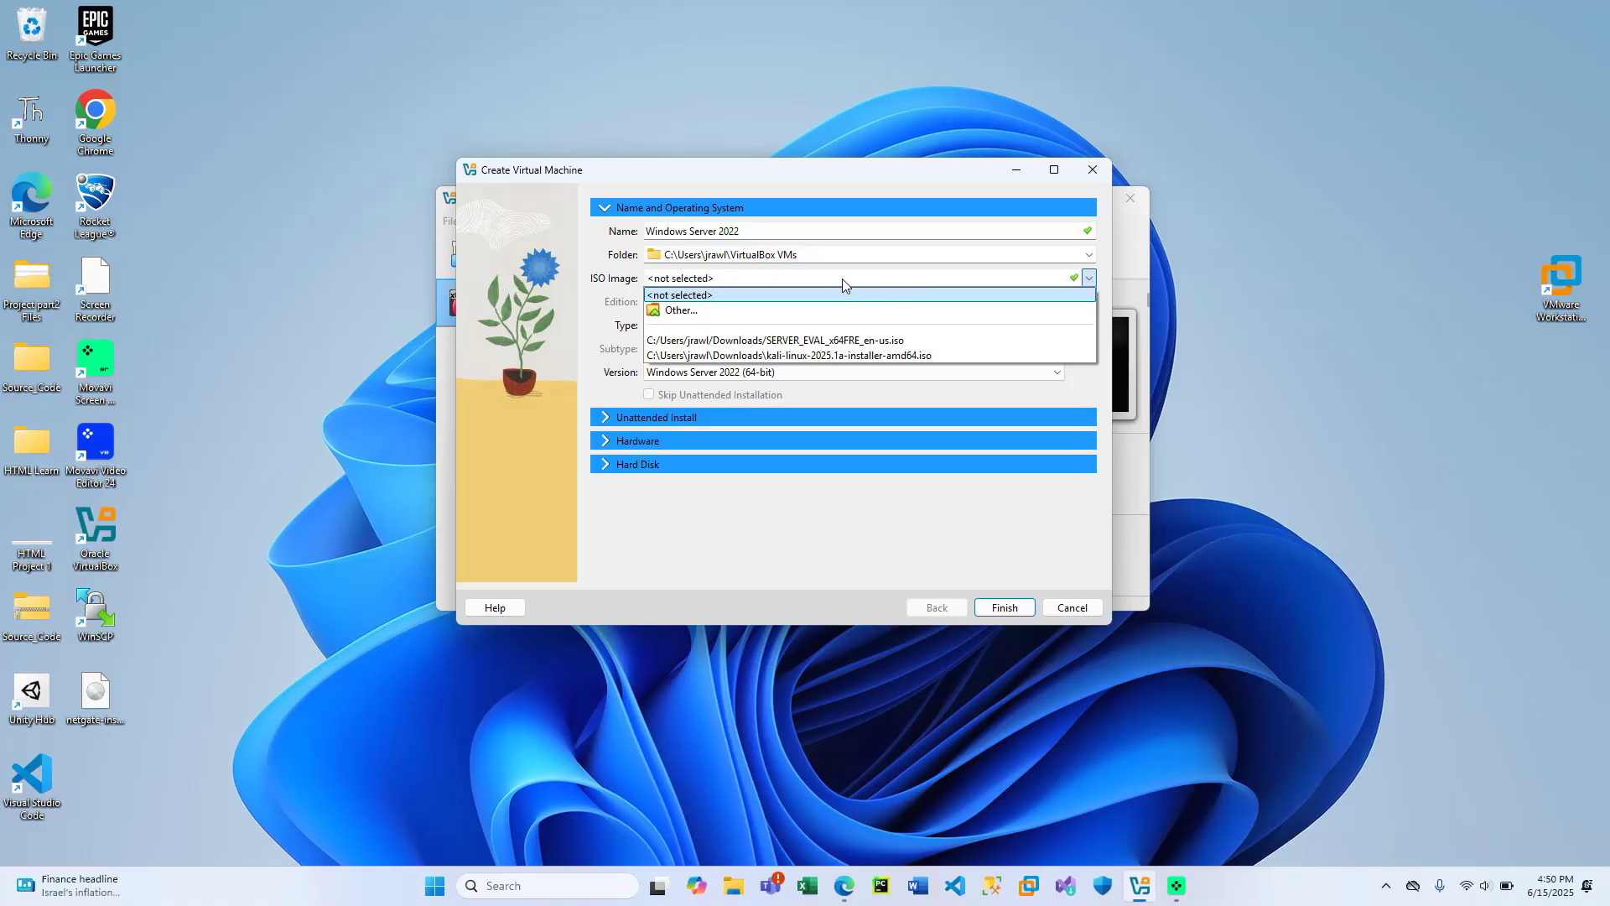
pyautogui.click(744, 311)
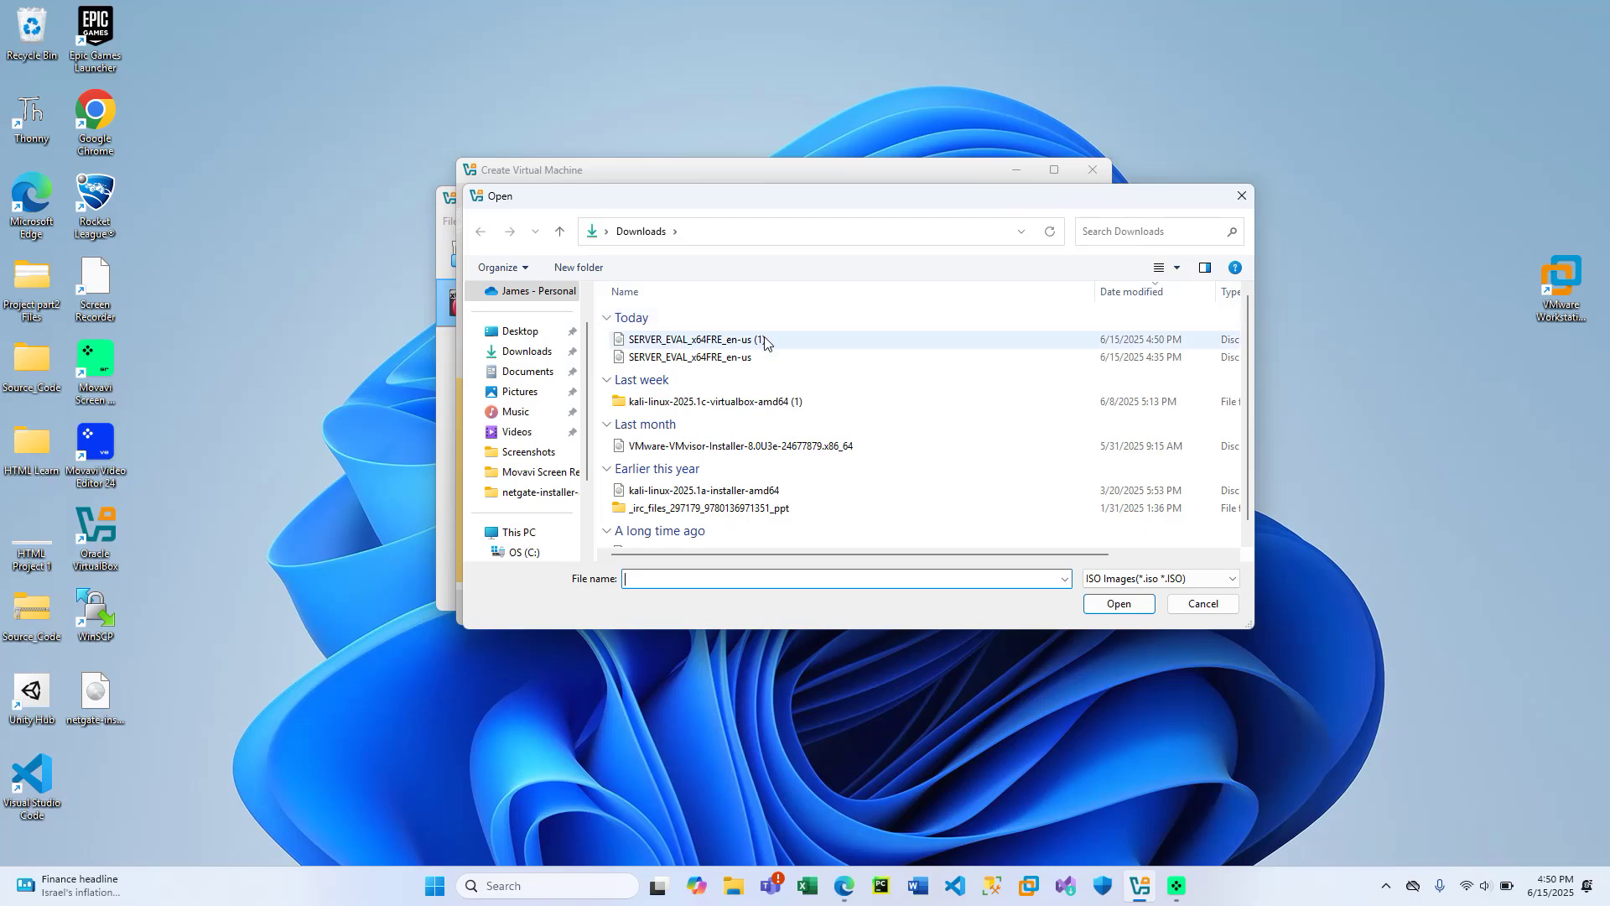
pyautogui.doubleClick(778, 341)
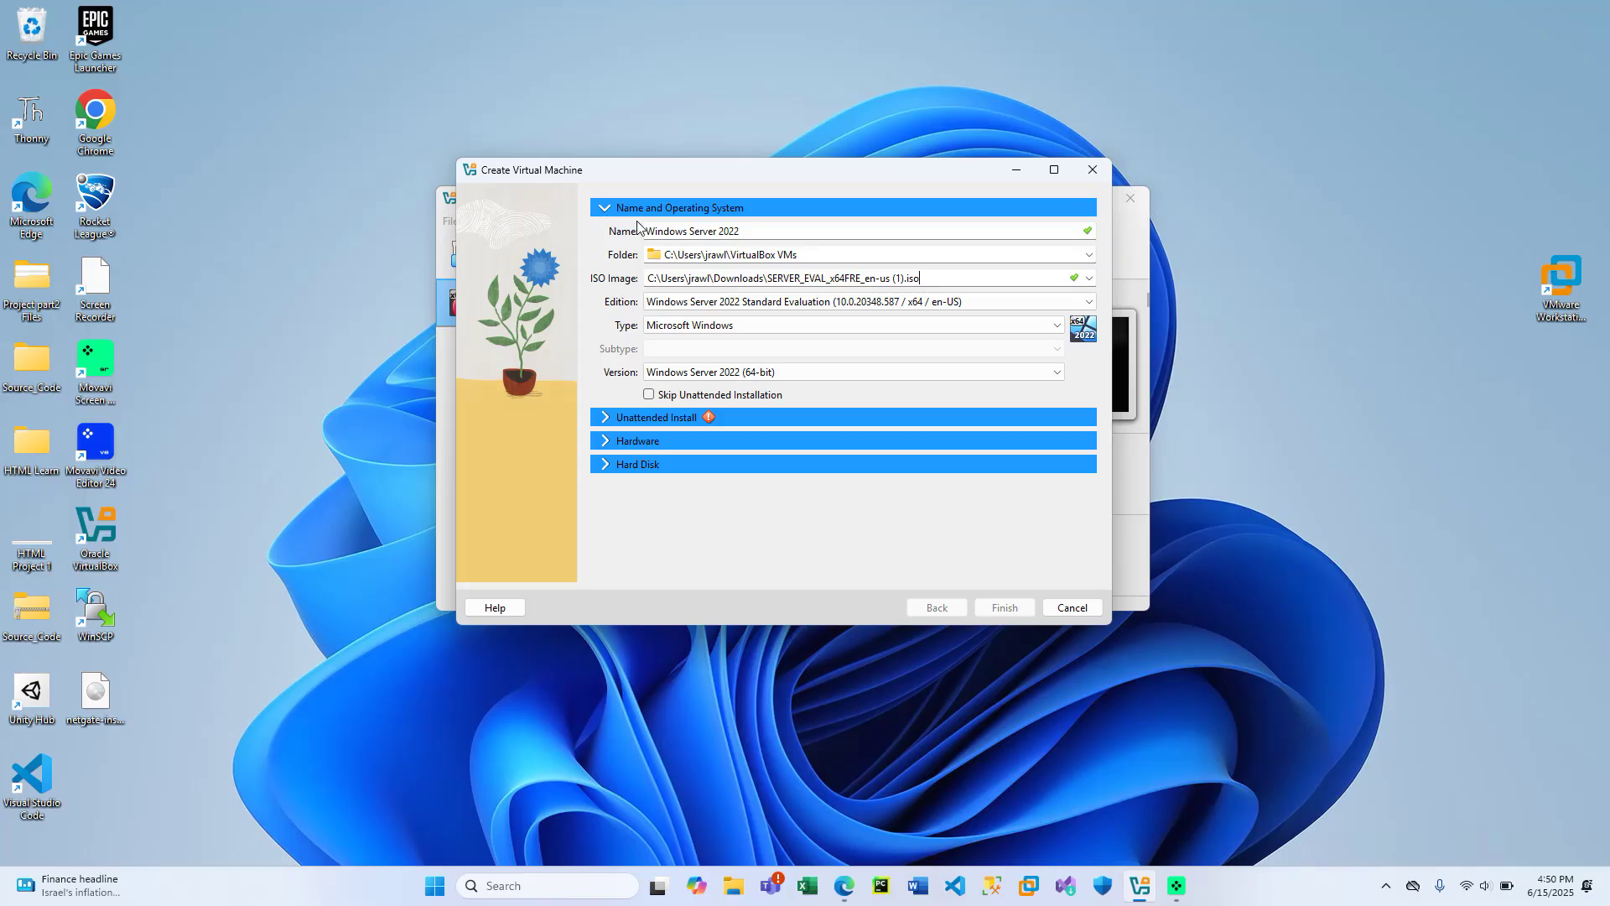
# Skip unattended installation and give the VM 4685 MB base memory and 2 processors
pyautogui.click(650, 396)
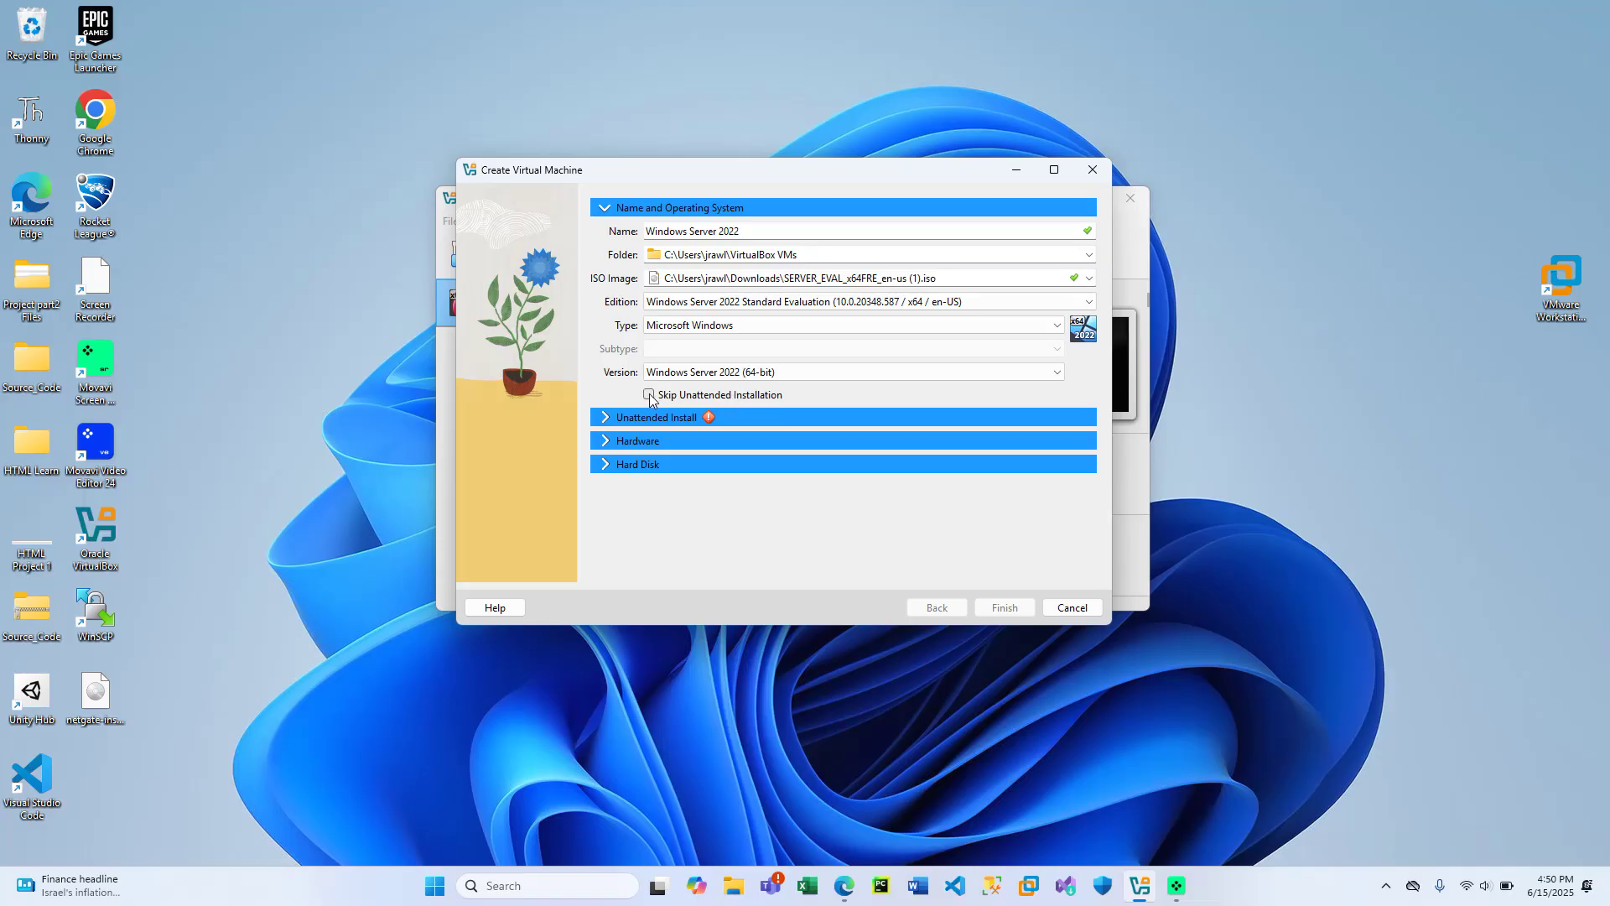
pyautogui.click(606, 417)
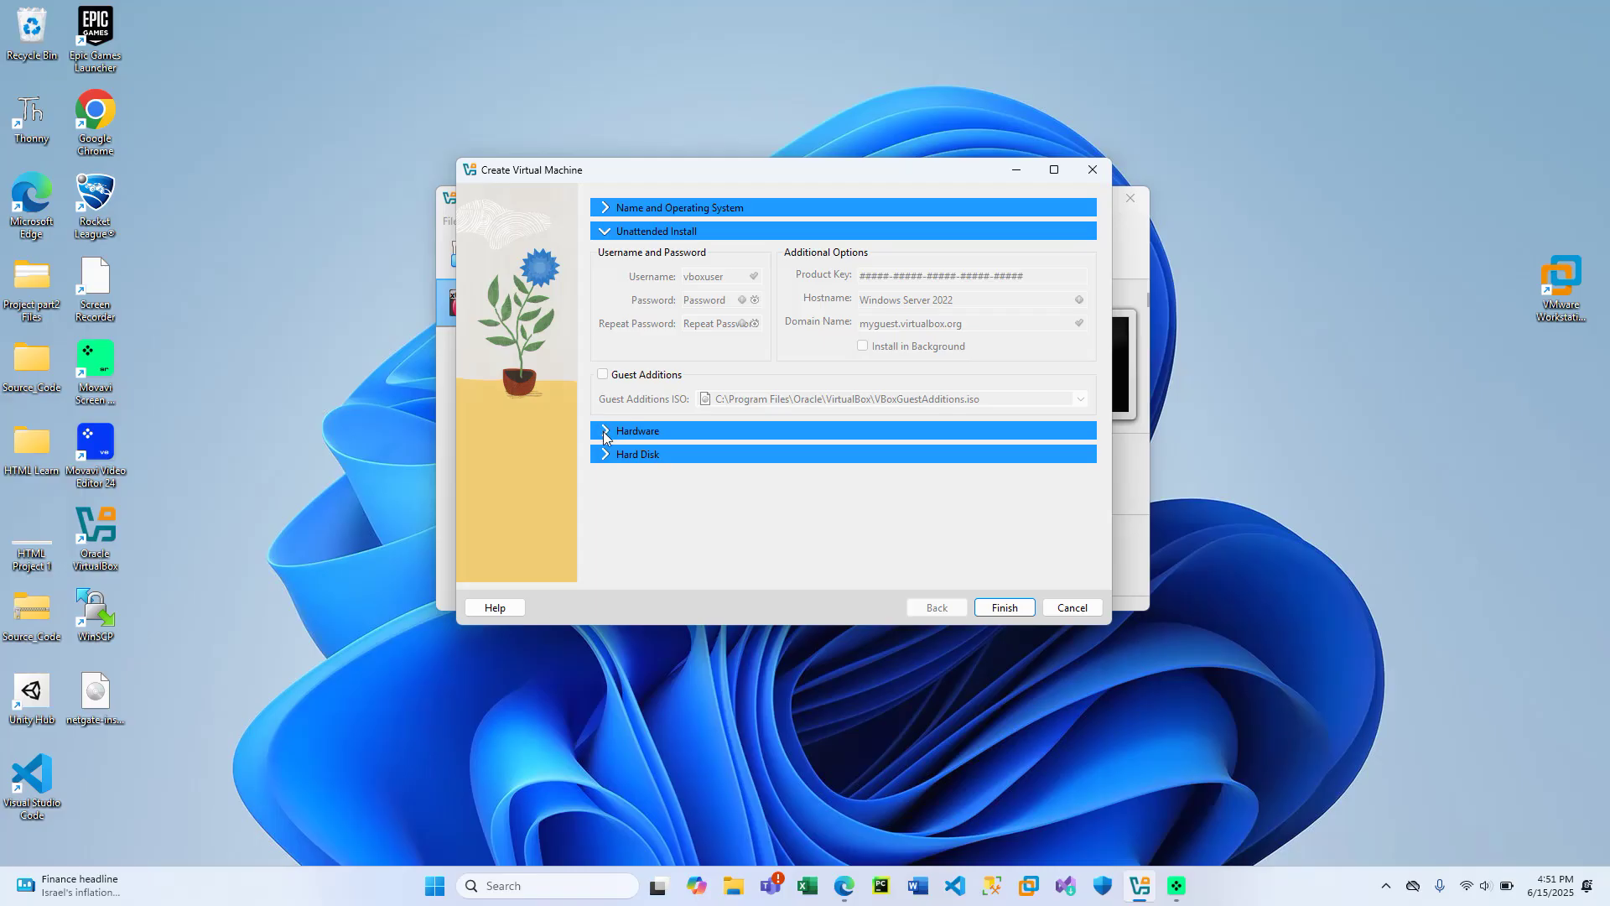
pyautogui.click(604, 434)
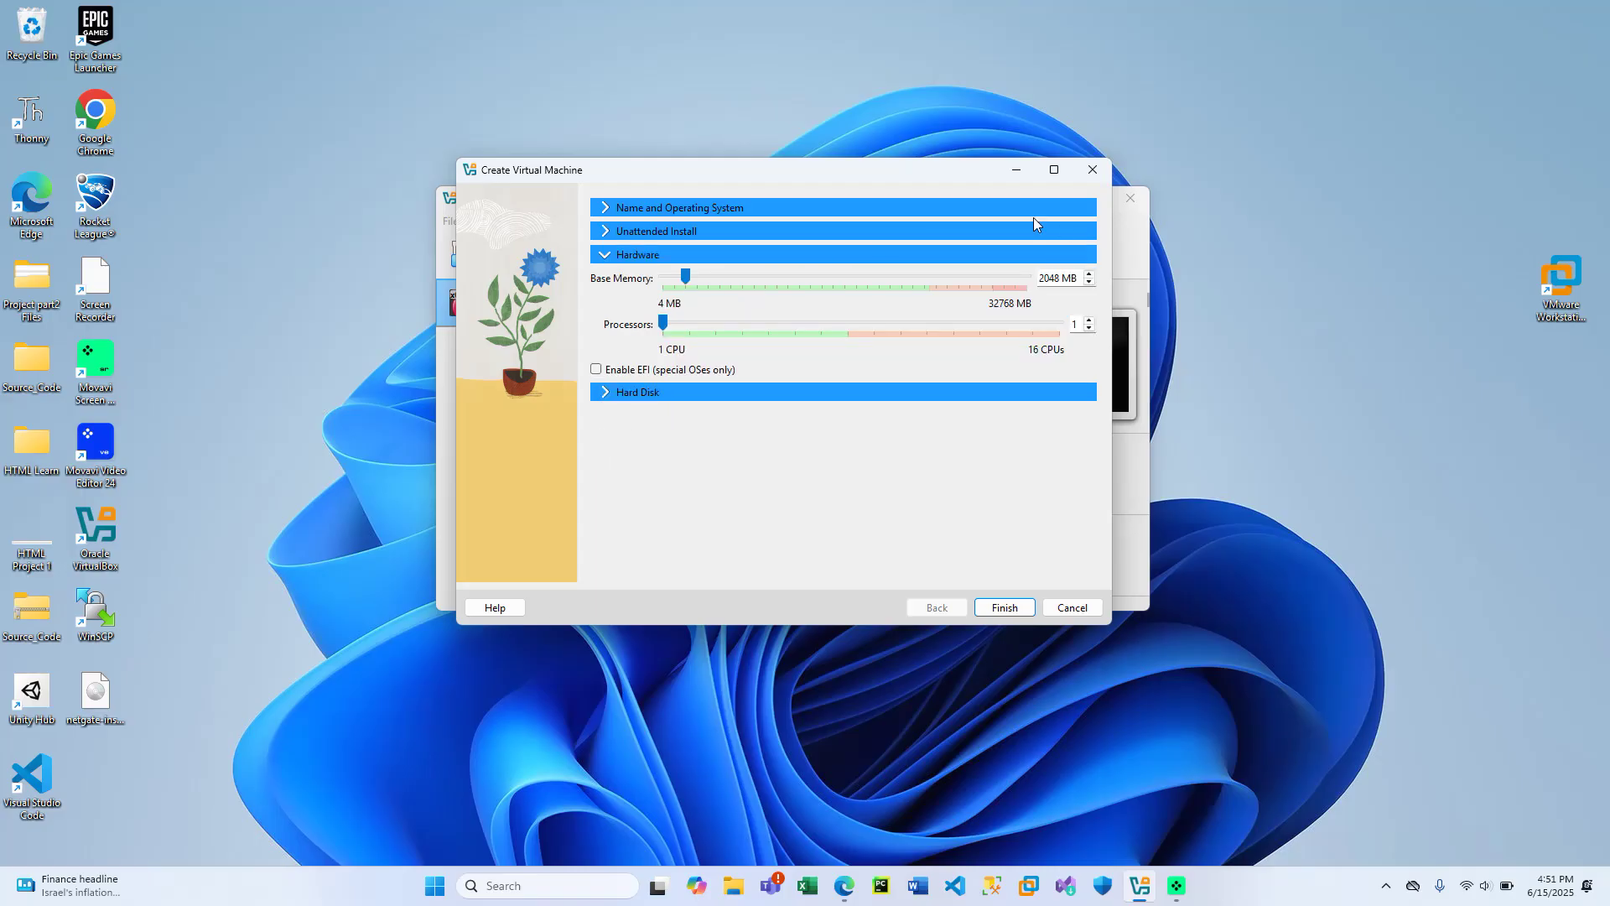
pyautogui.moveTo(686, 279); pyautogui.dragTo(715, 278)
pyautogui.click(1090, 320)
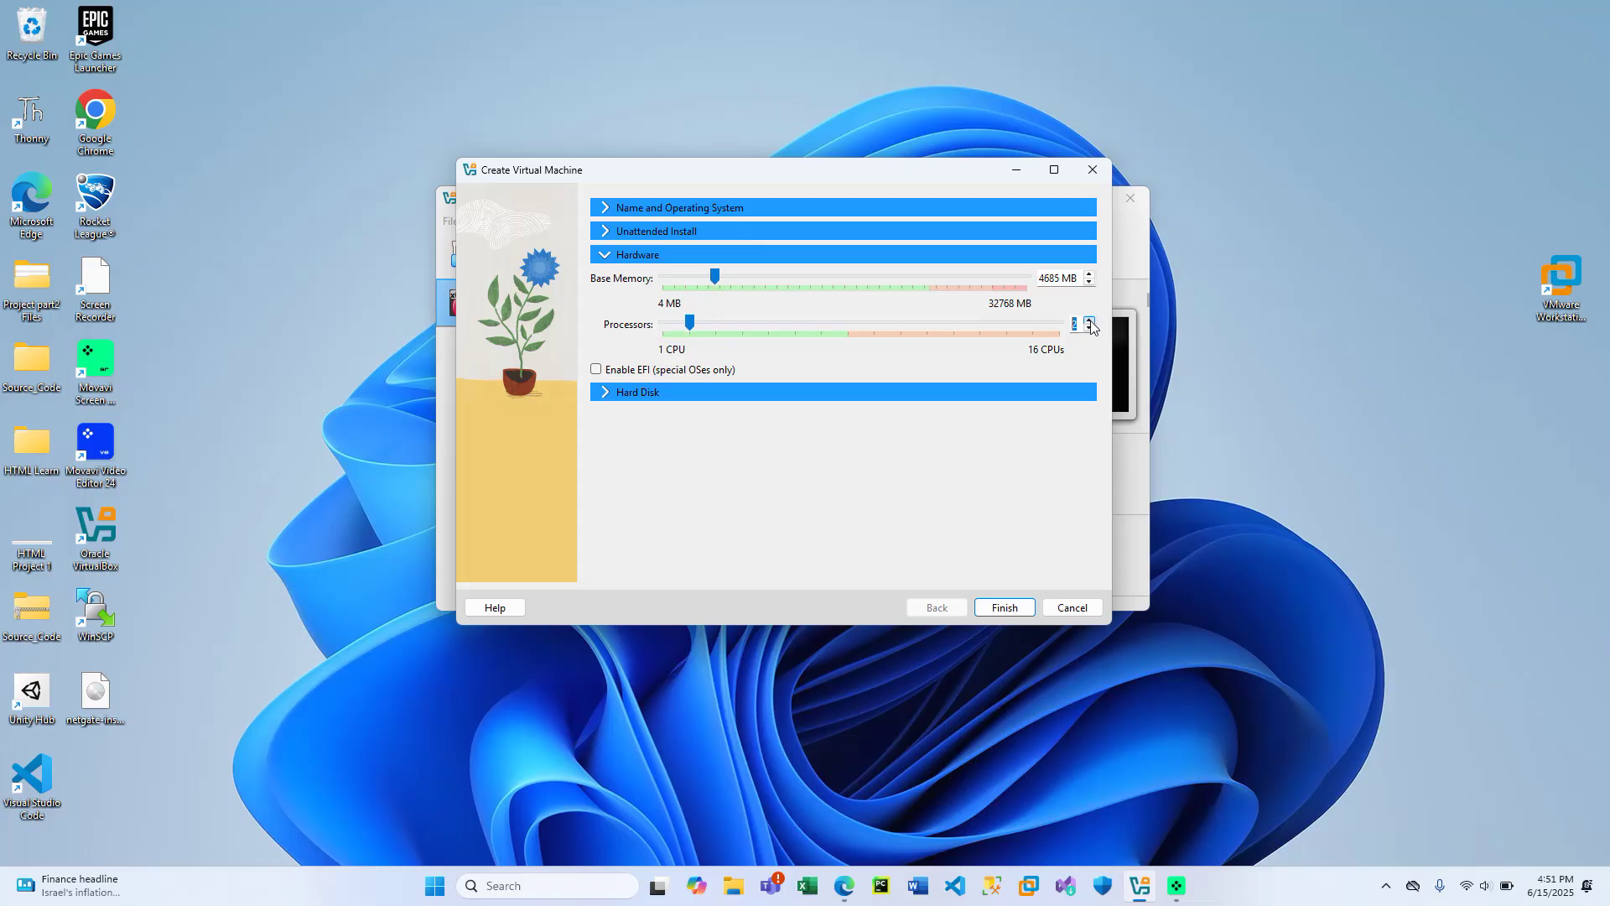
# Set the virtual hard disk size to 80 GB and finish creating the VM
pyautogui.click(607, 394)
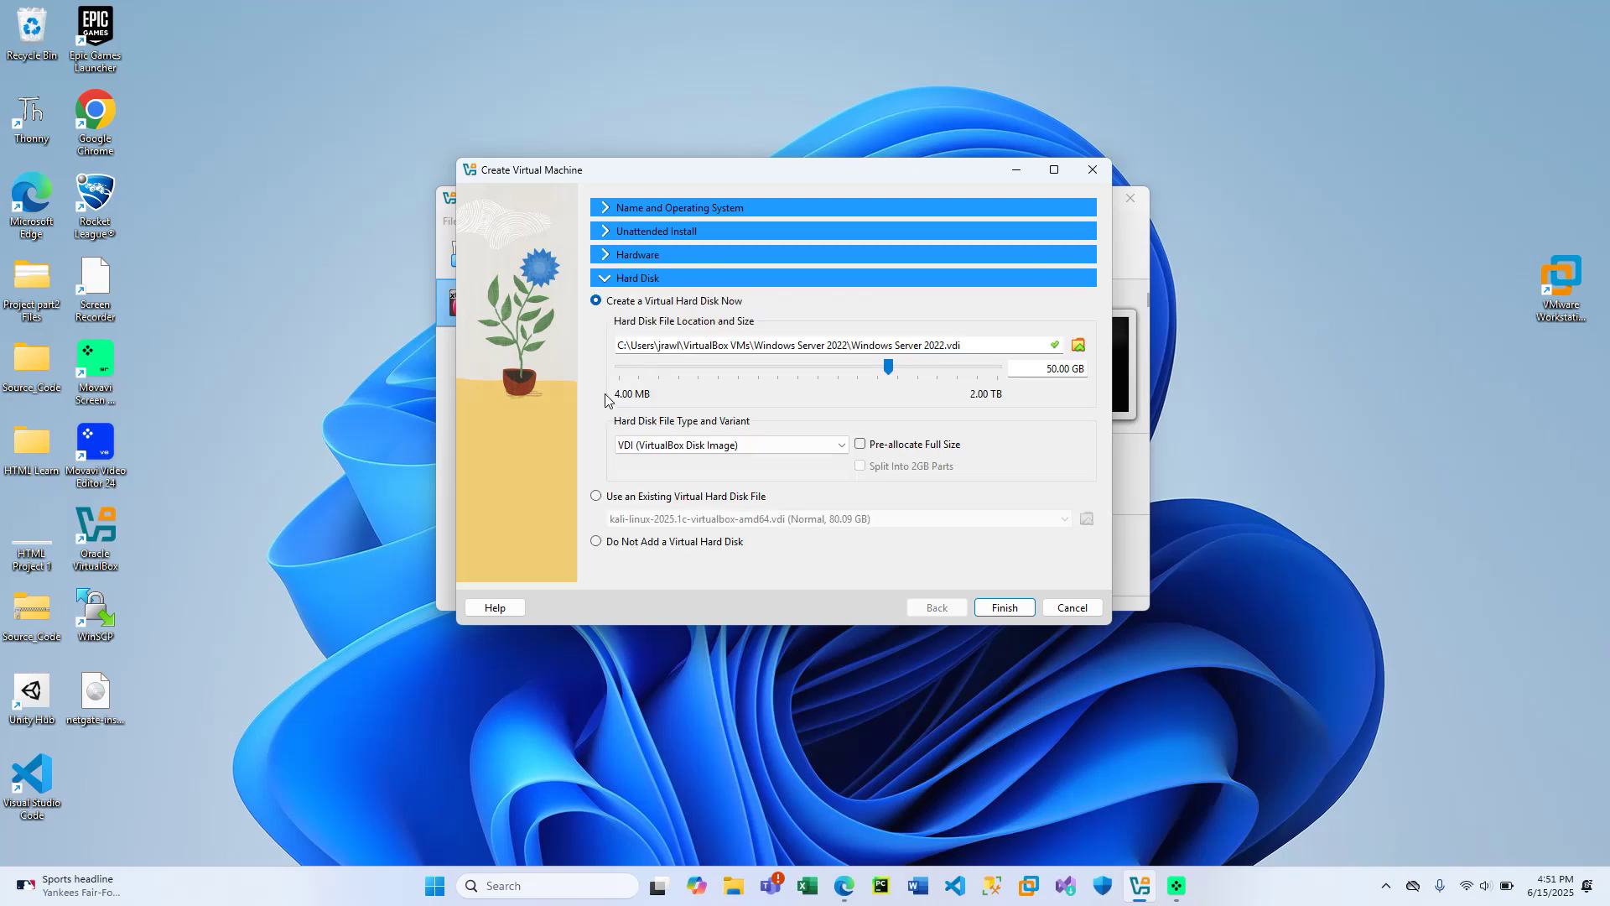
pyautogui.doubleClick(1058, 369)
pyautogui.press('BackSpace')
pyautogui.write('80')
pyautogui.click(1006, 609)
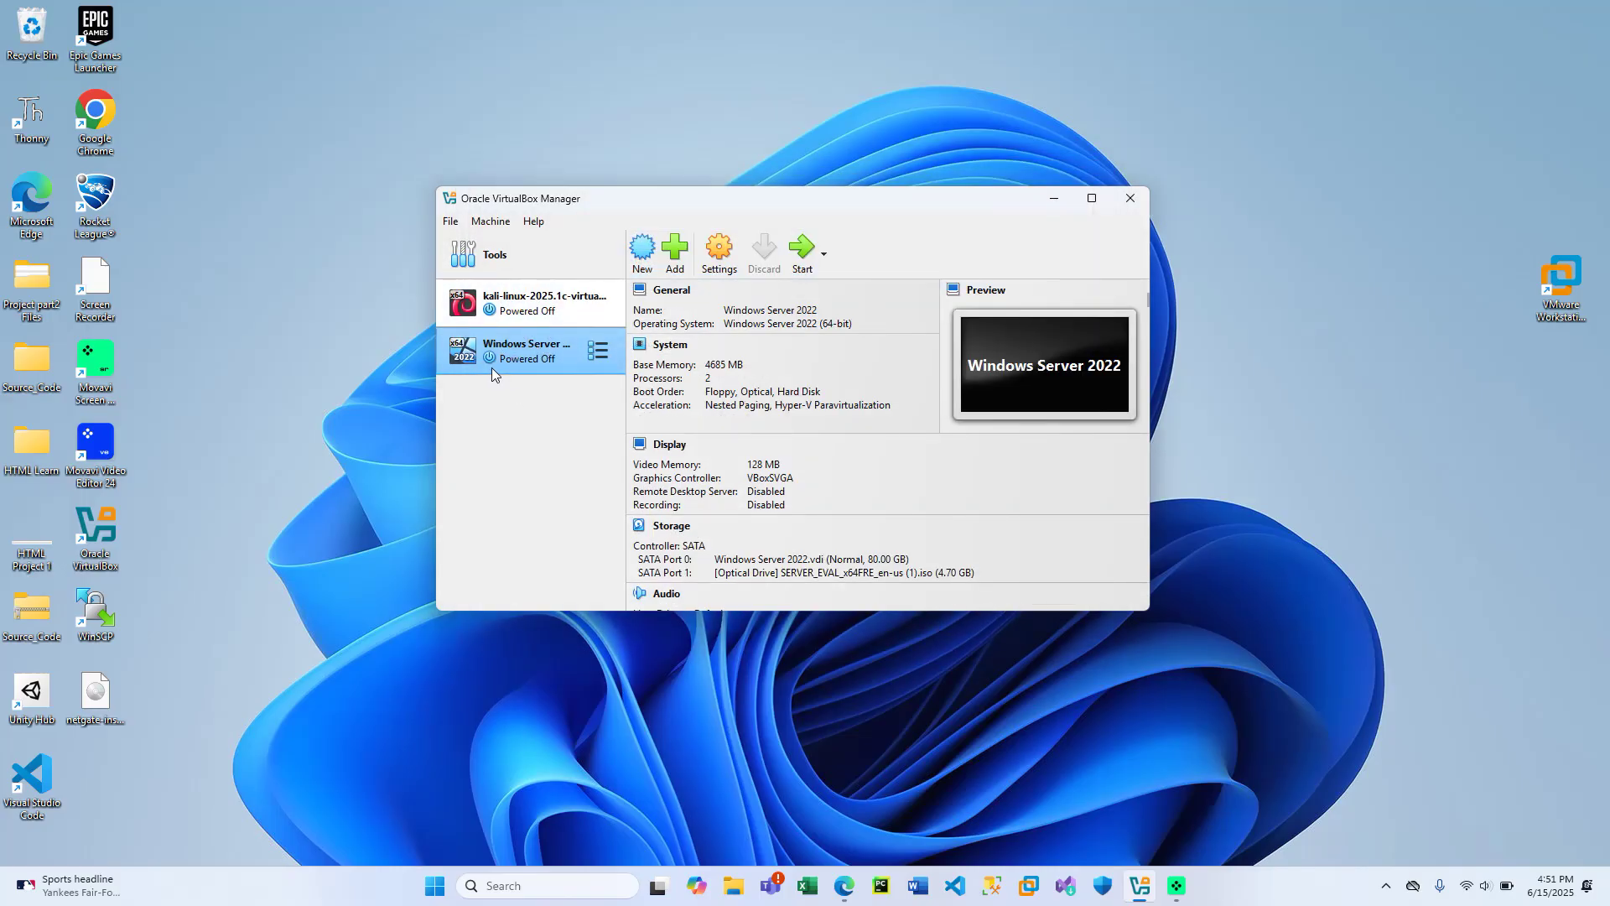
# Start the Windows Server 2022 VM and reposition its window on the desktop
pyautogui.click(802, 248)
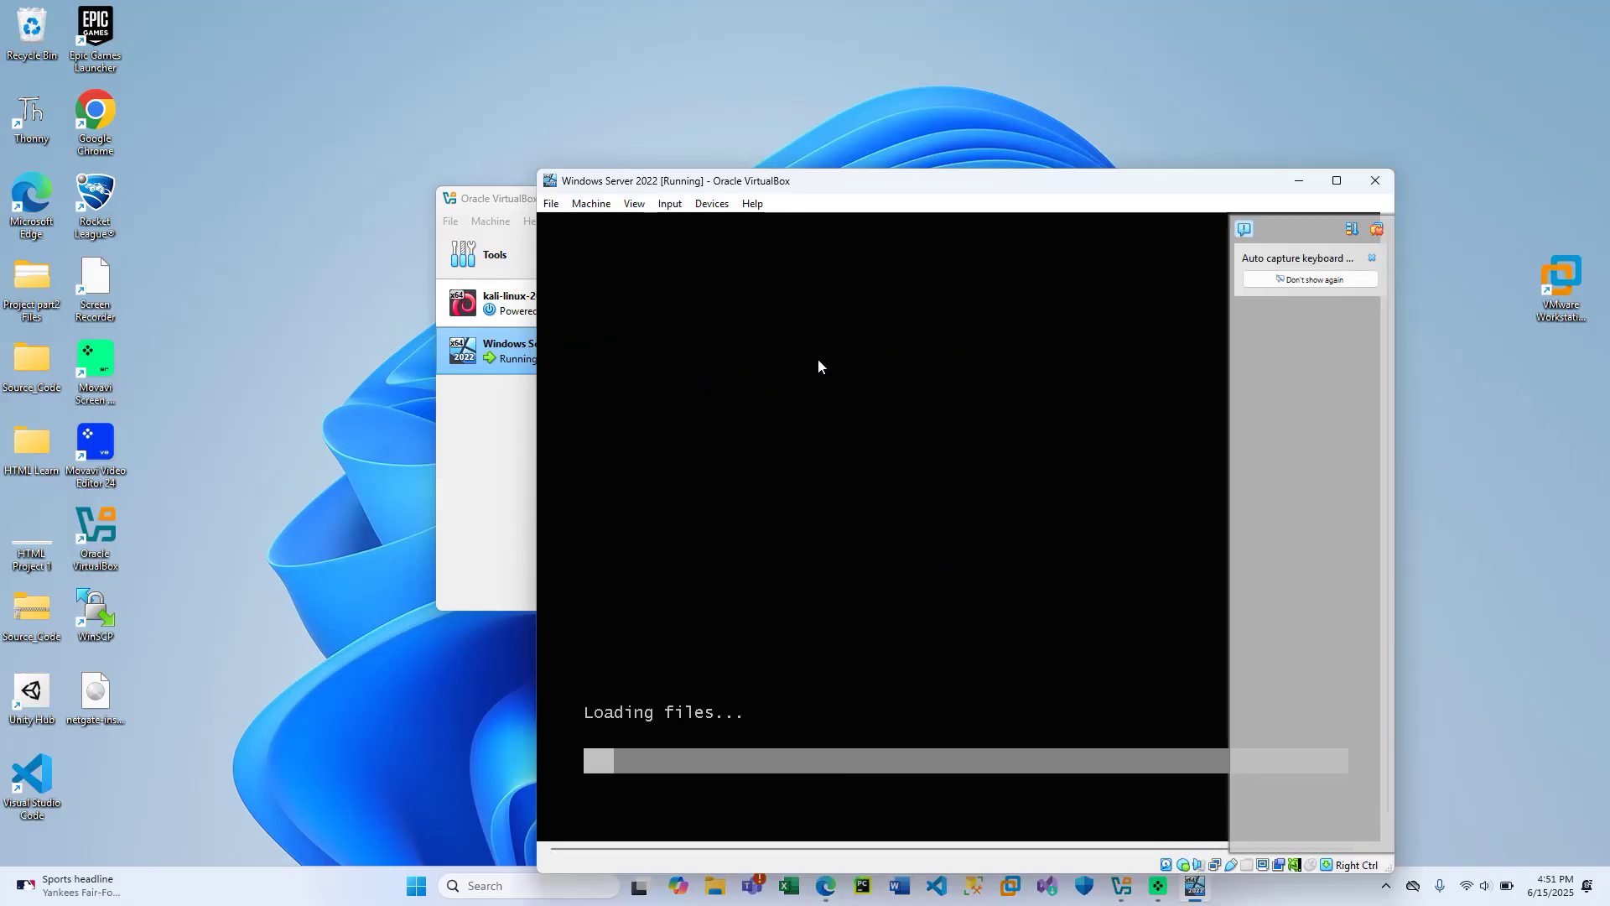
pyautogui.moveTo(917, 182); pyautogui.dragTo(766, 105)
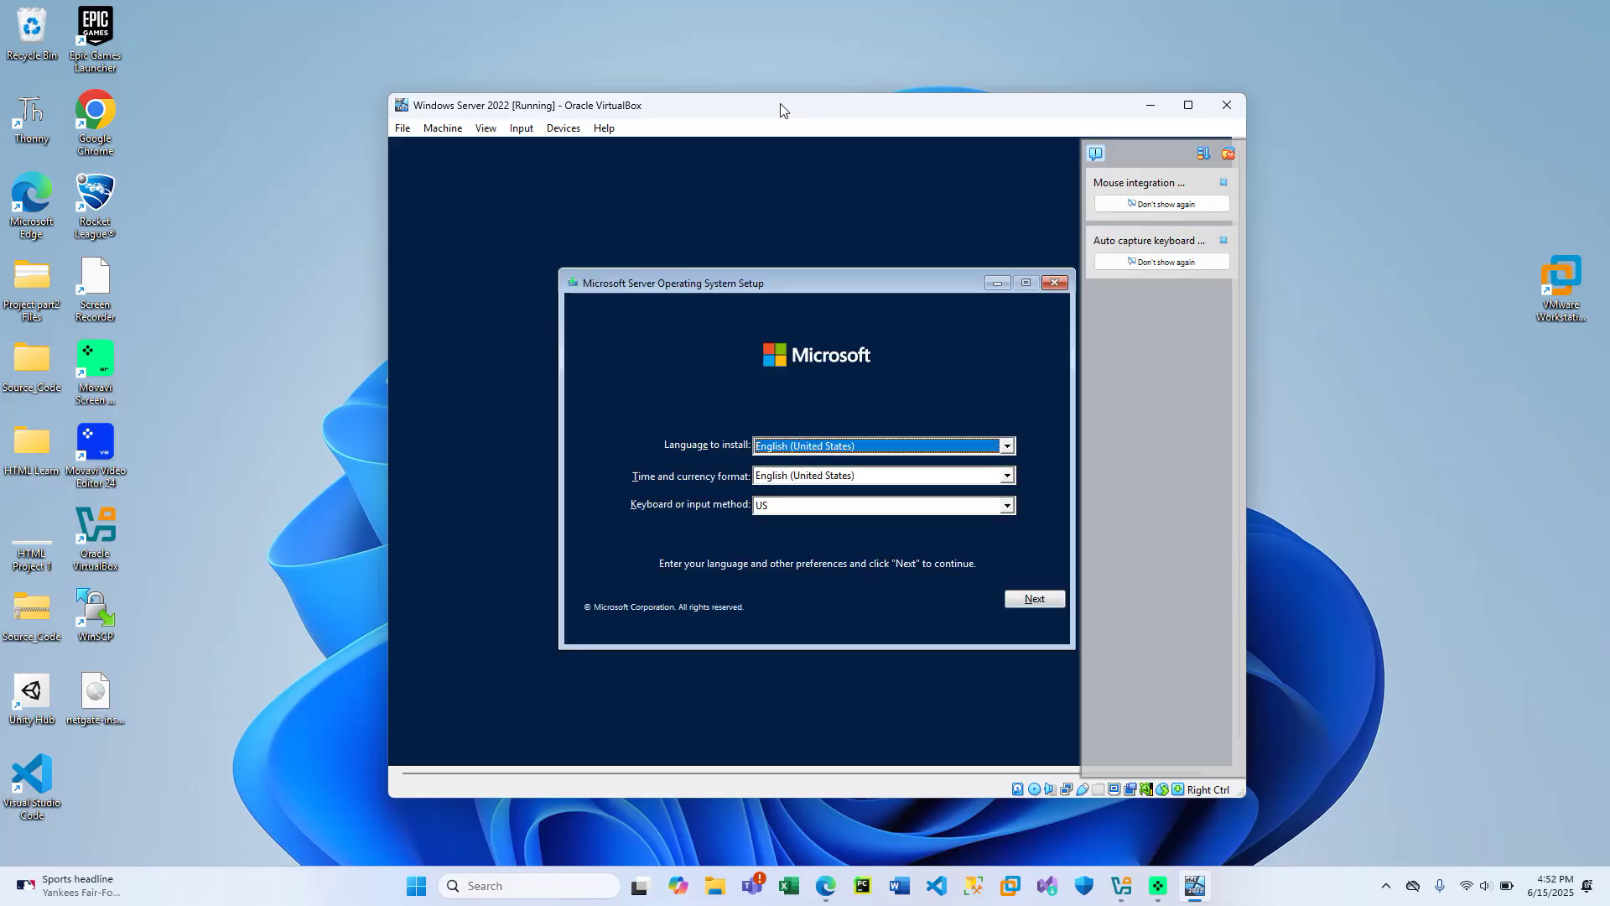
# Close the notification panel, accept the default language settings, and begin the installation
pyautogui.click(1230, 156)
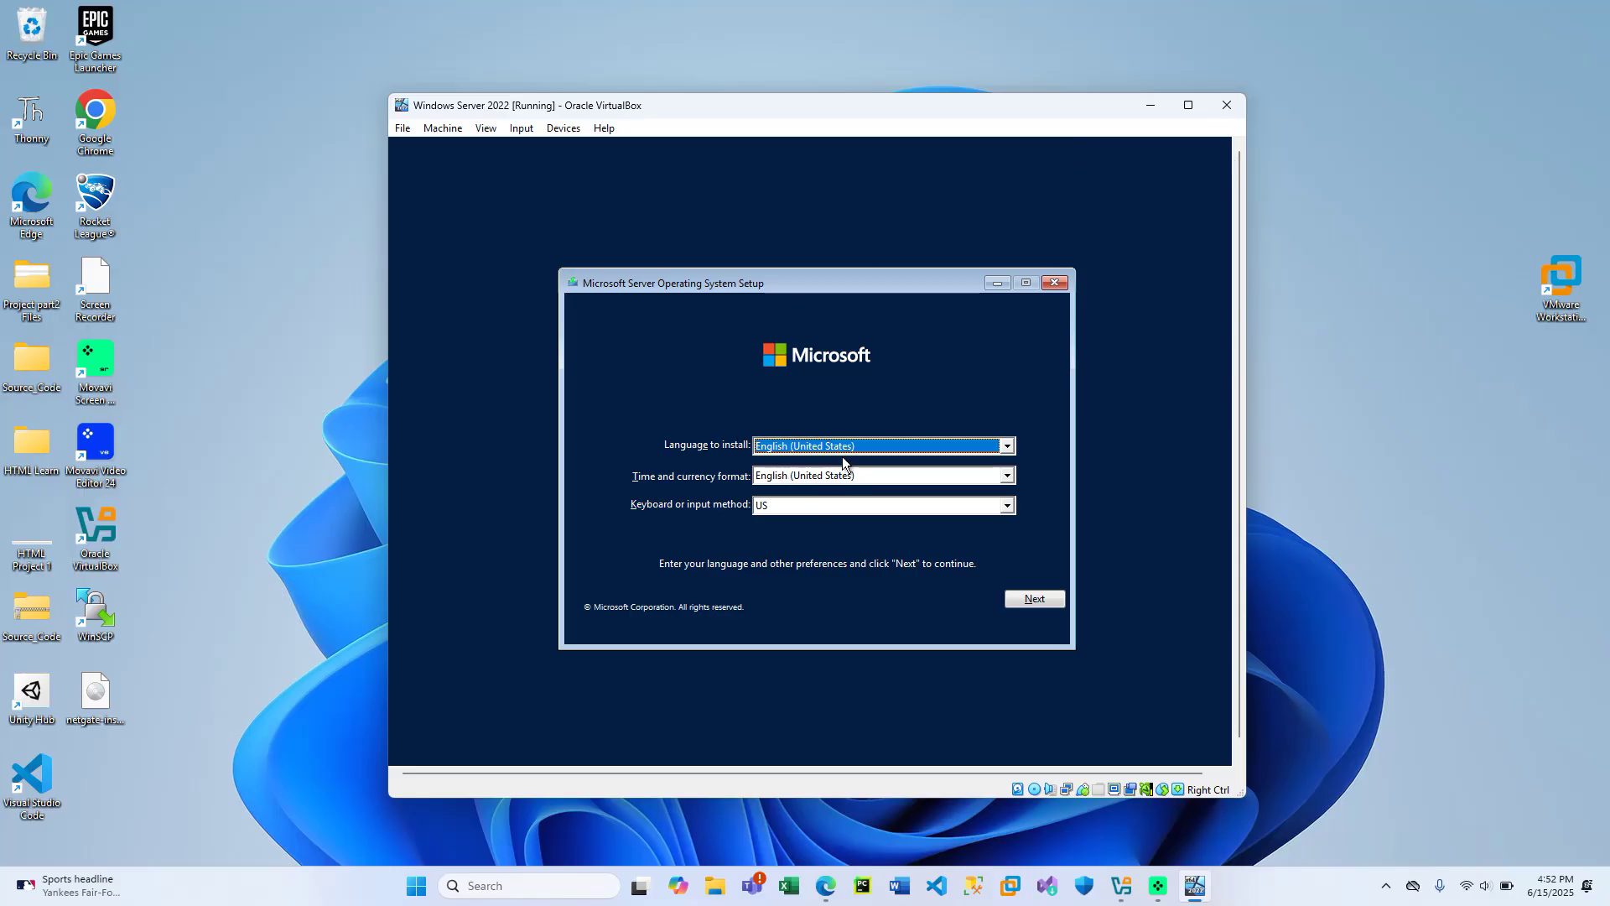
pyautogui.click(1040, 602)
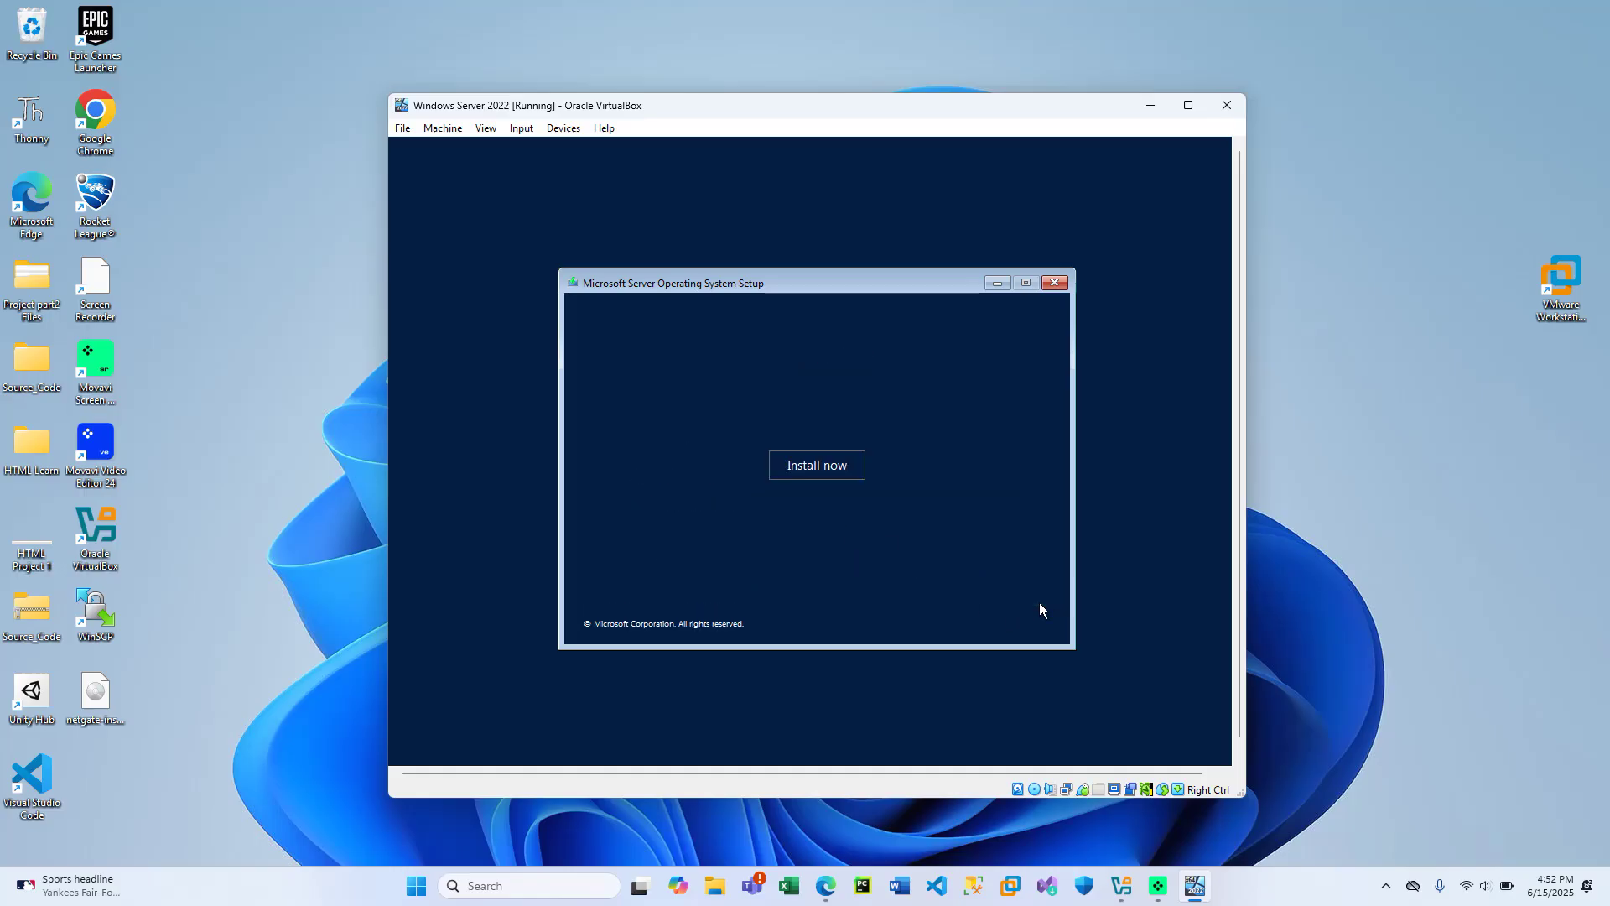
pyautogui.click(804, 461)
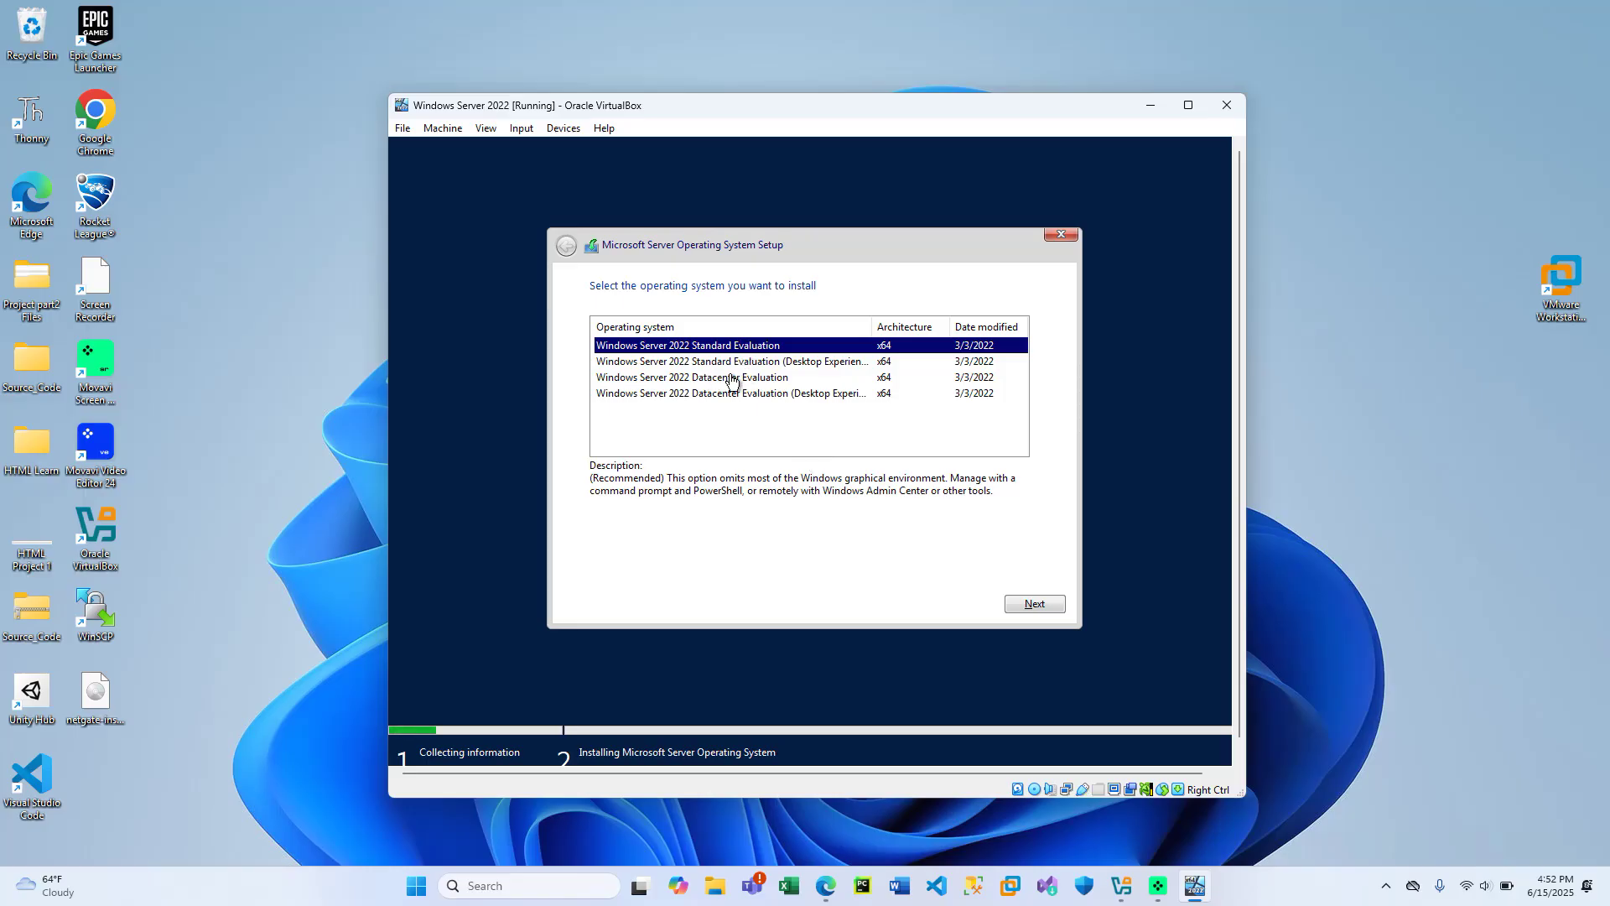
# Select Windows Server 2022 Standard Evaluation (Desktop Experience) as the edition to install
pyautogui.click(750, 363)
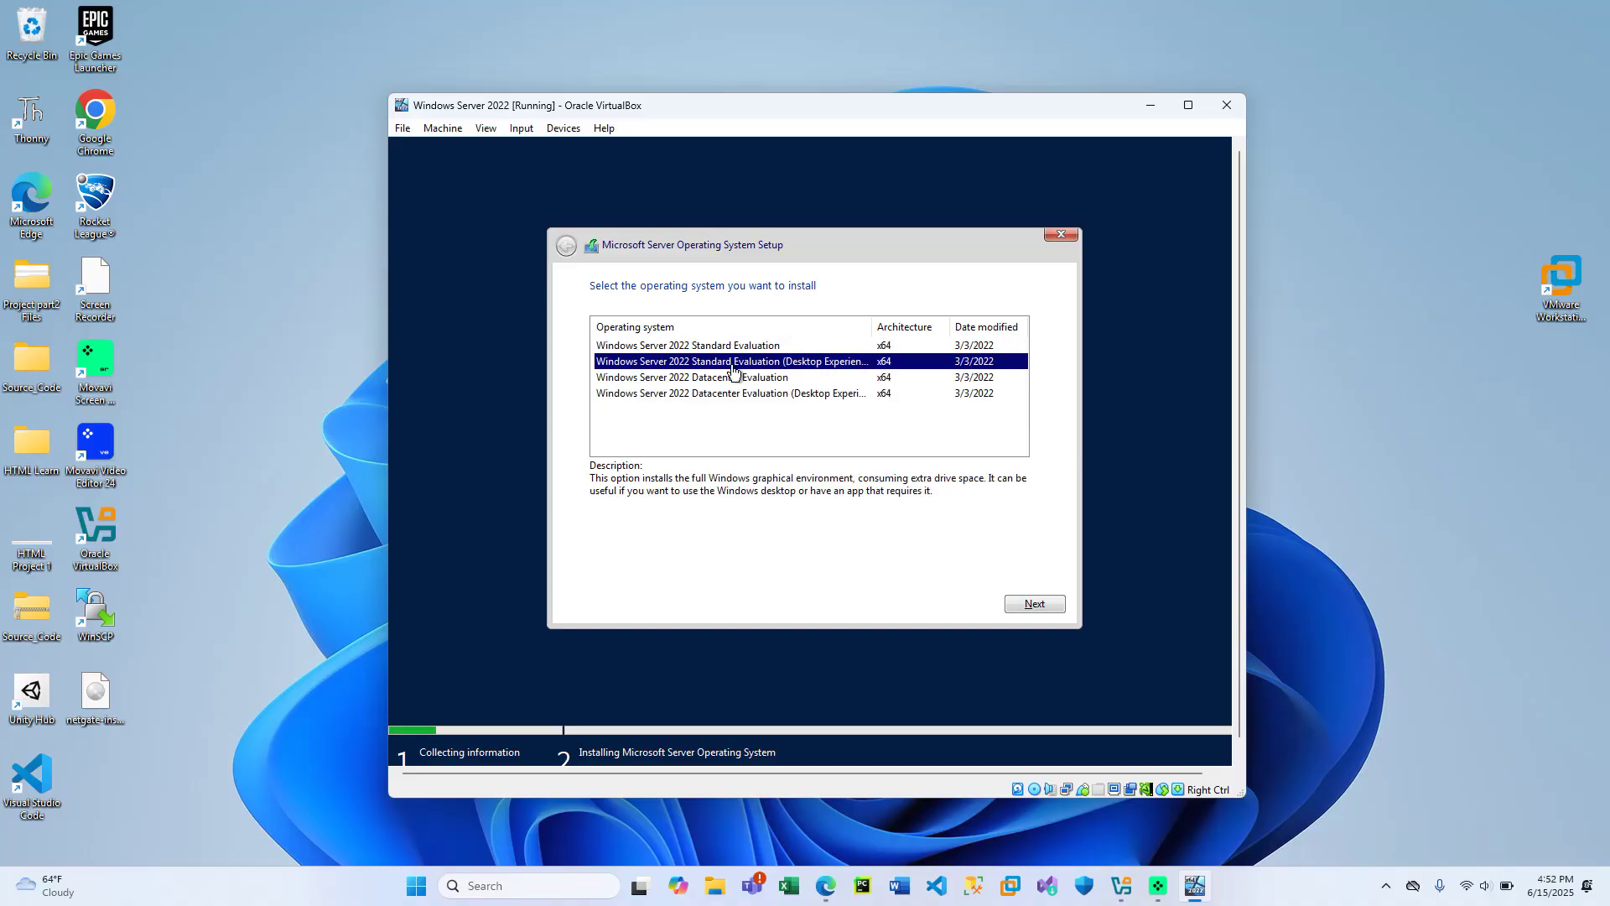
pyautogui.click(750, 347)
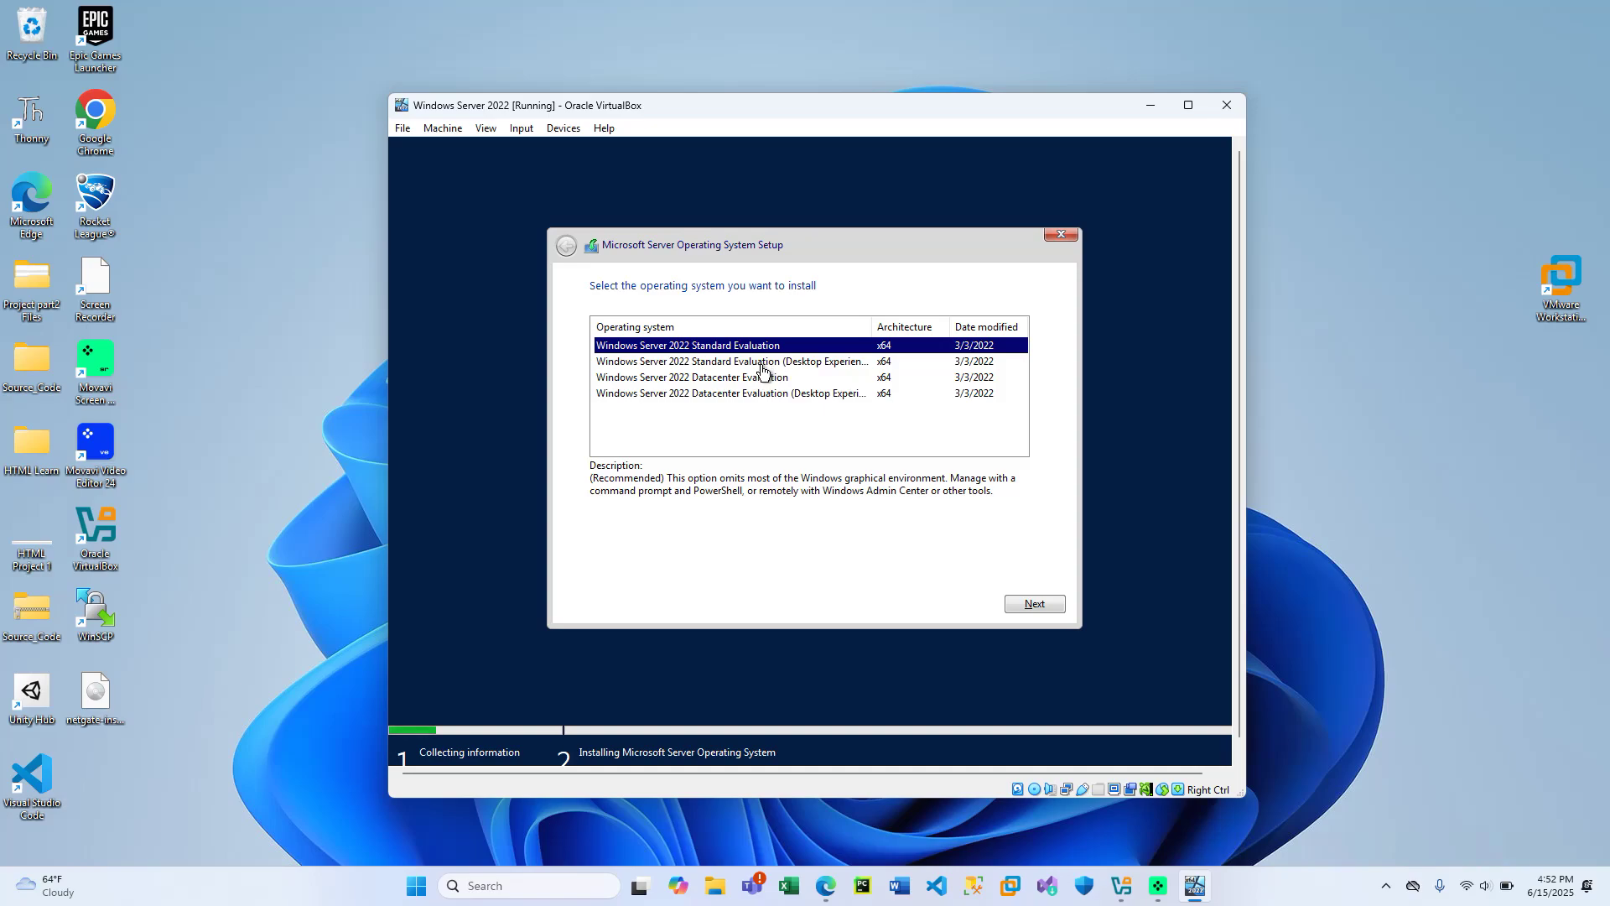
pyautogui.click(762, 366)
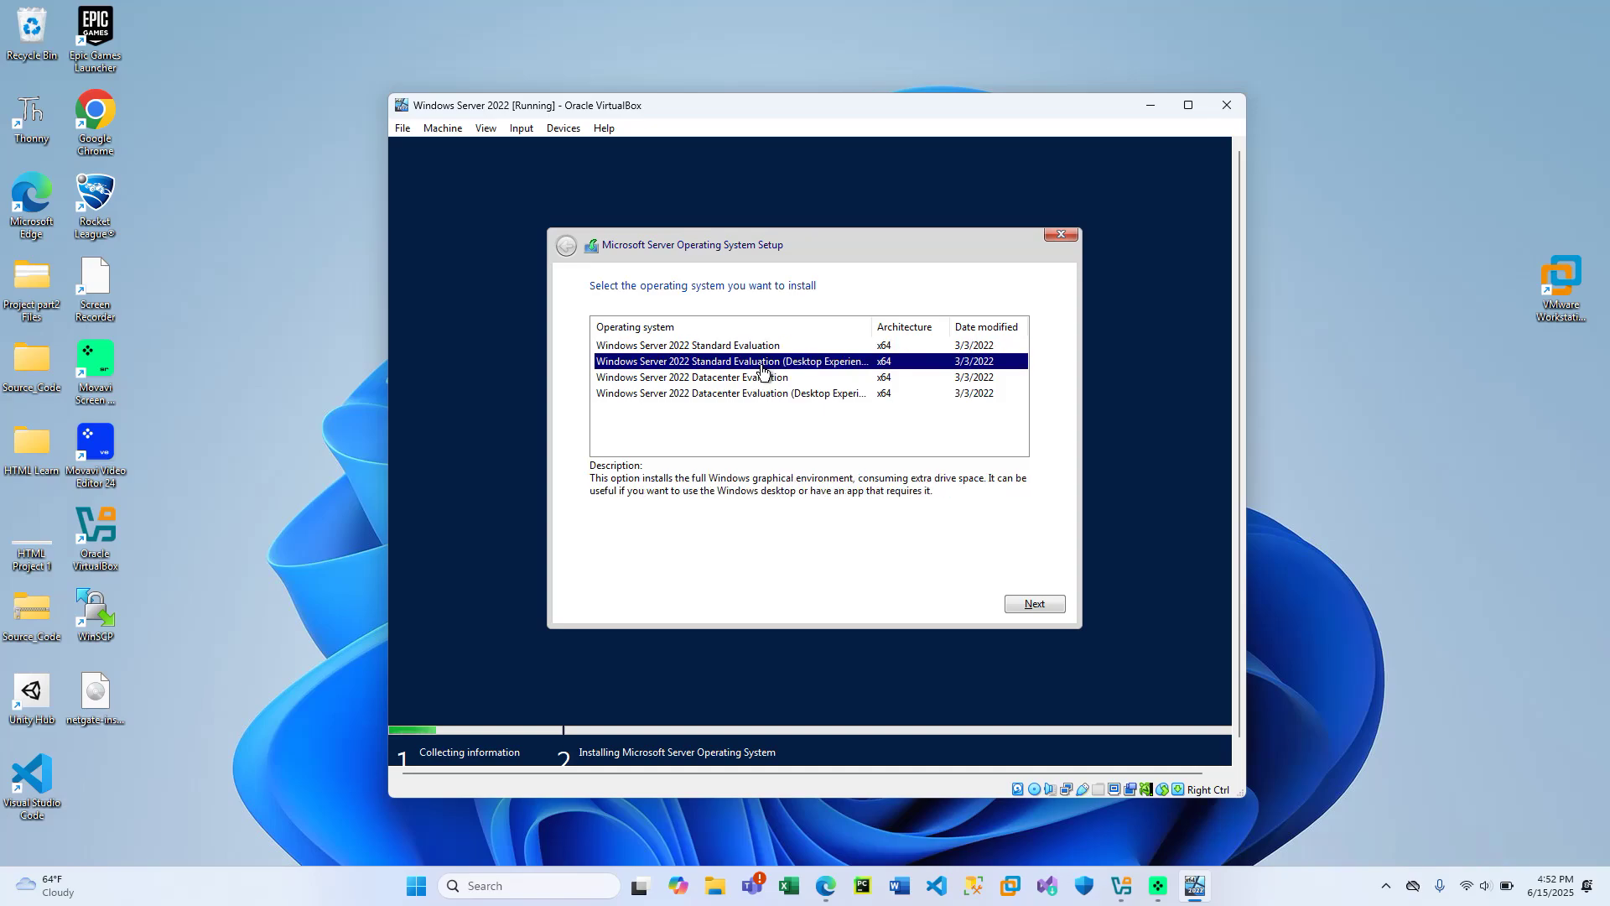
pyautogui.click(1037, 605)
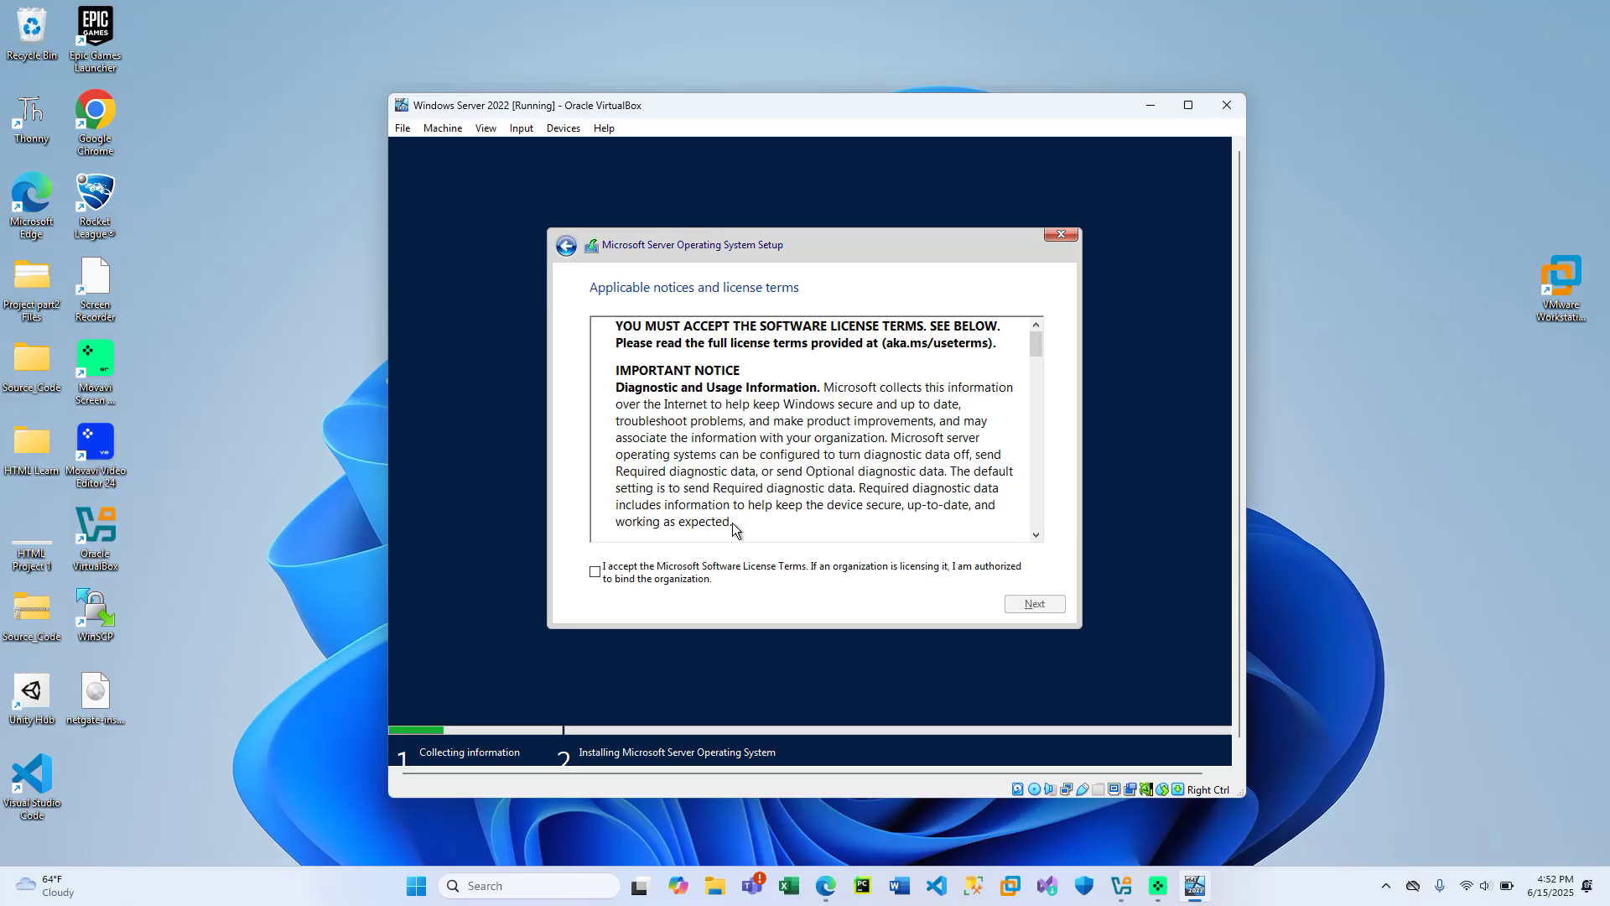
# Accept the license and run a Custom install onto Drive 0's 80 GB unallocated space
pyautogui.click(596, 572)
pyautogui.click(1036, 605)
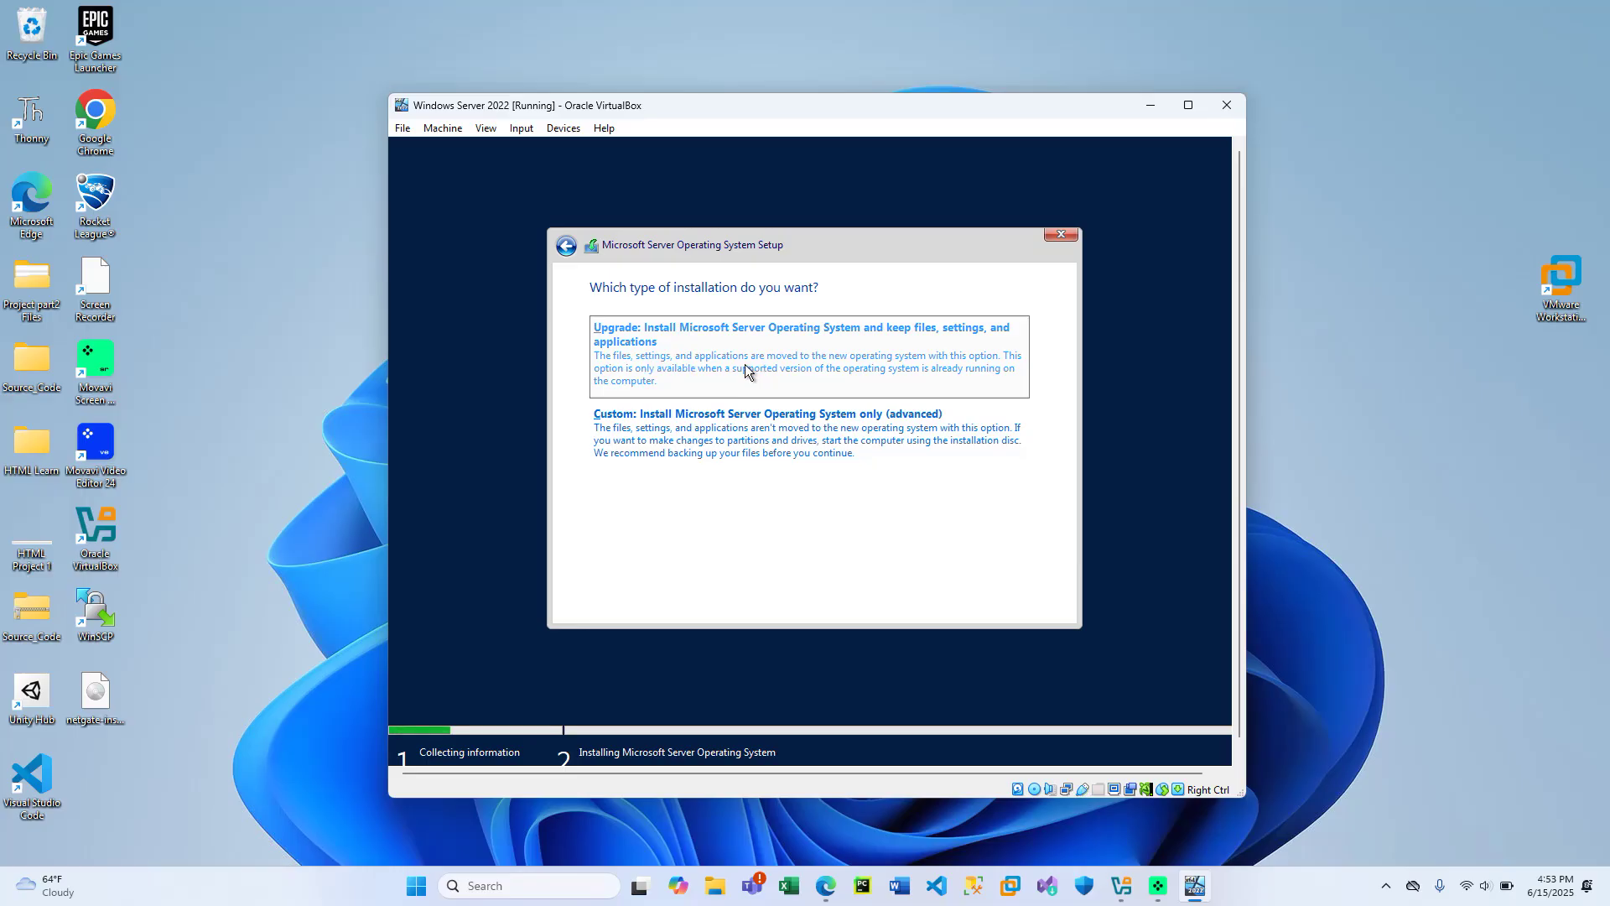
pyautogui.click(709, 420)
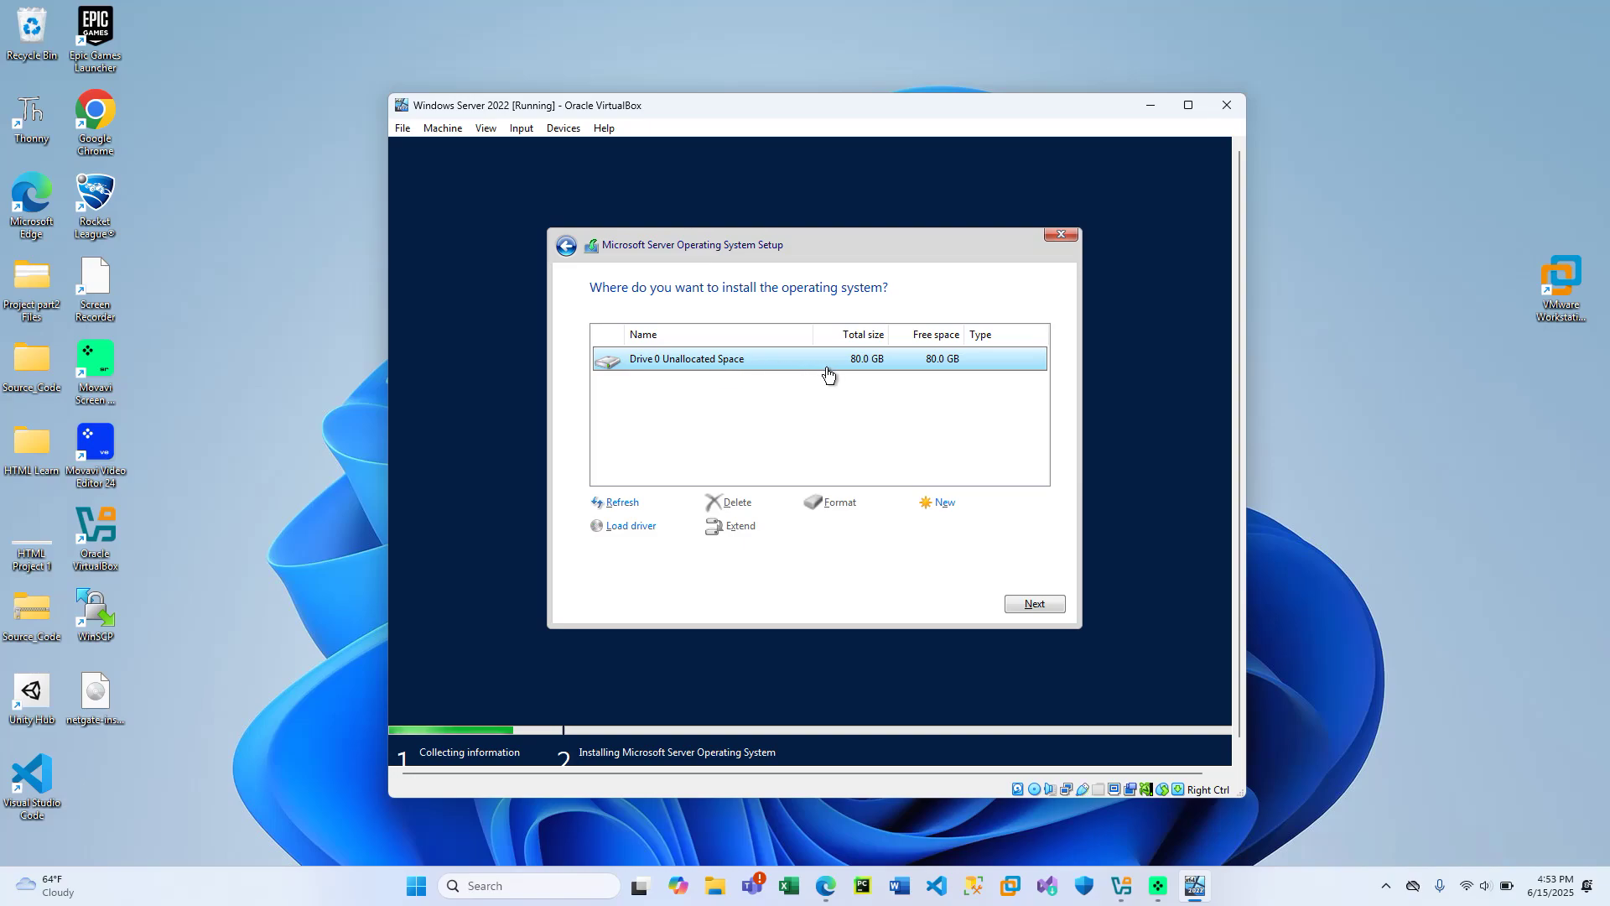
pyautogui.click(1039, 605)
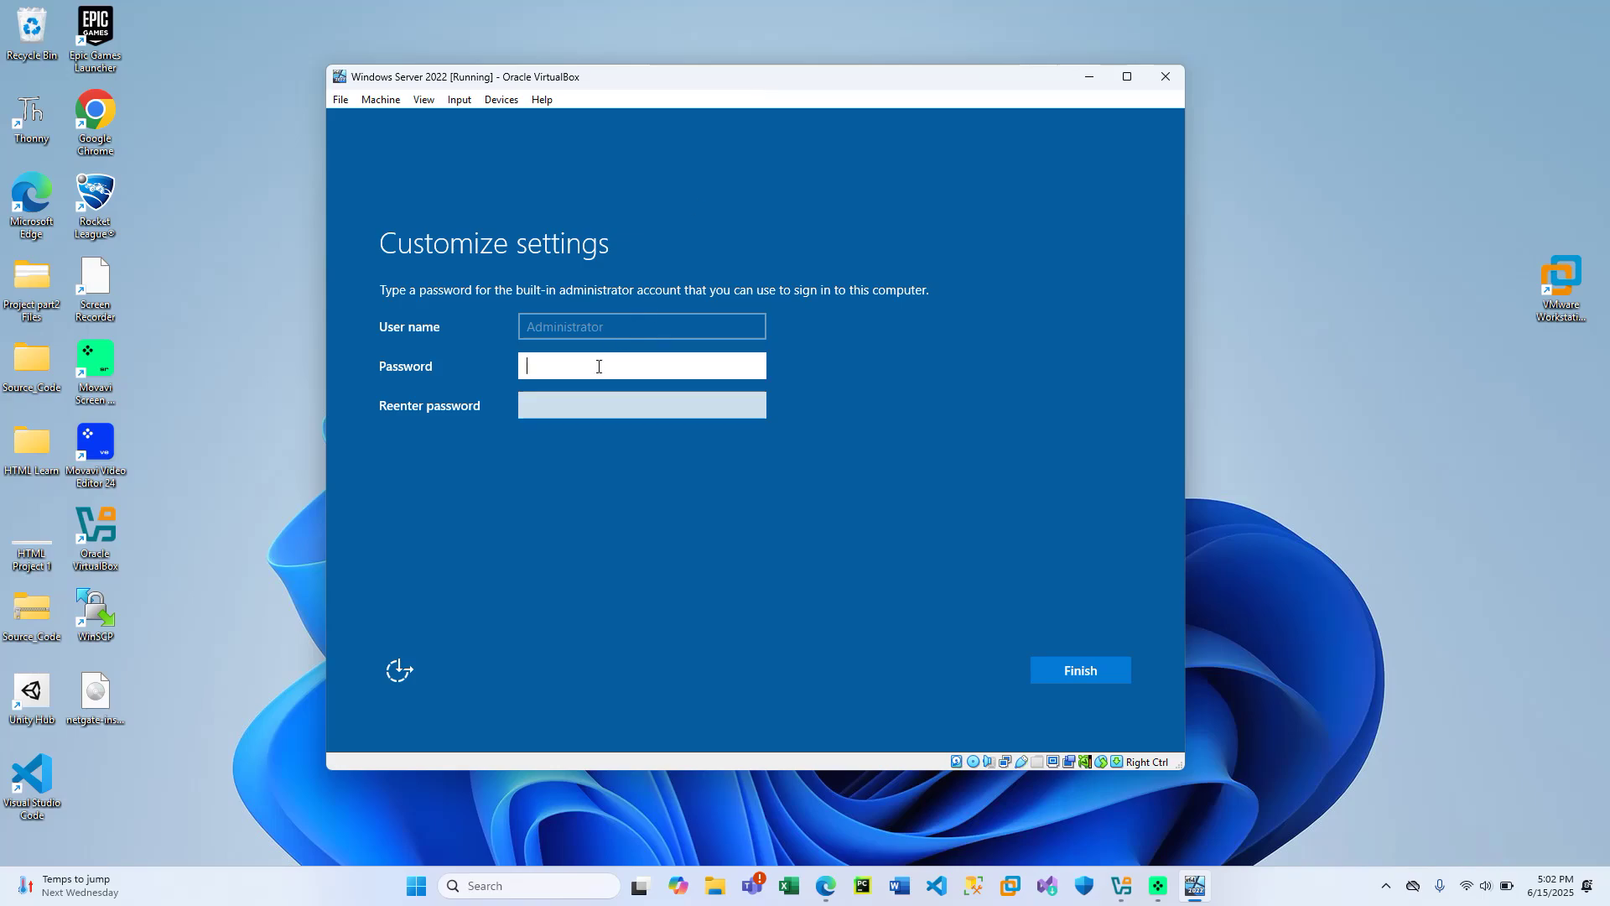
# Enter and confirm the Administrator password, then finish setup
pyautogui.write('P@ssw0rd123')
pyautogui.click(597, 411)
pyautogui.write('P@ssw0r')
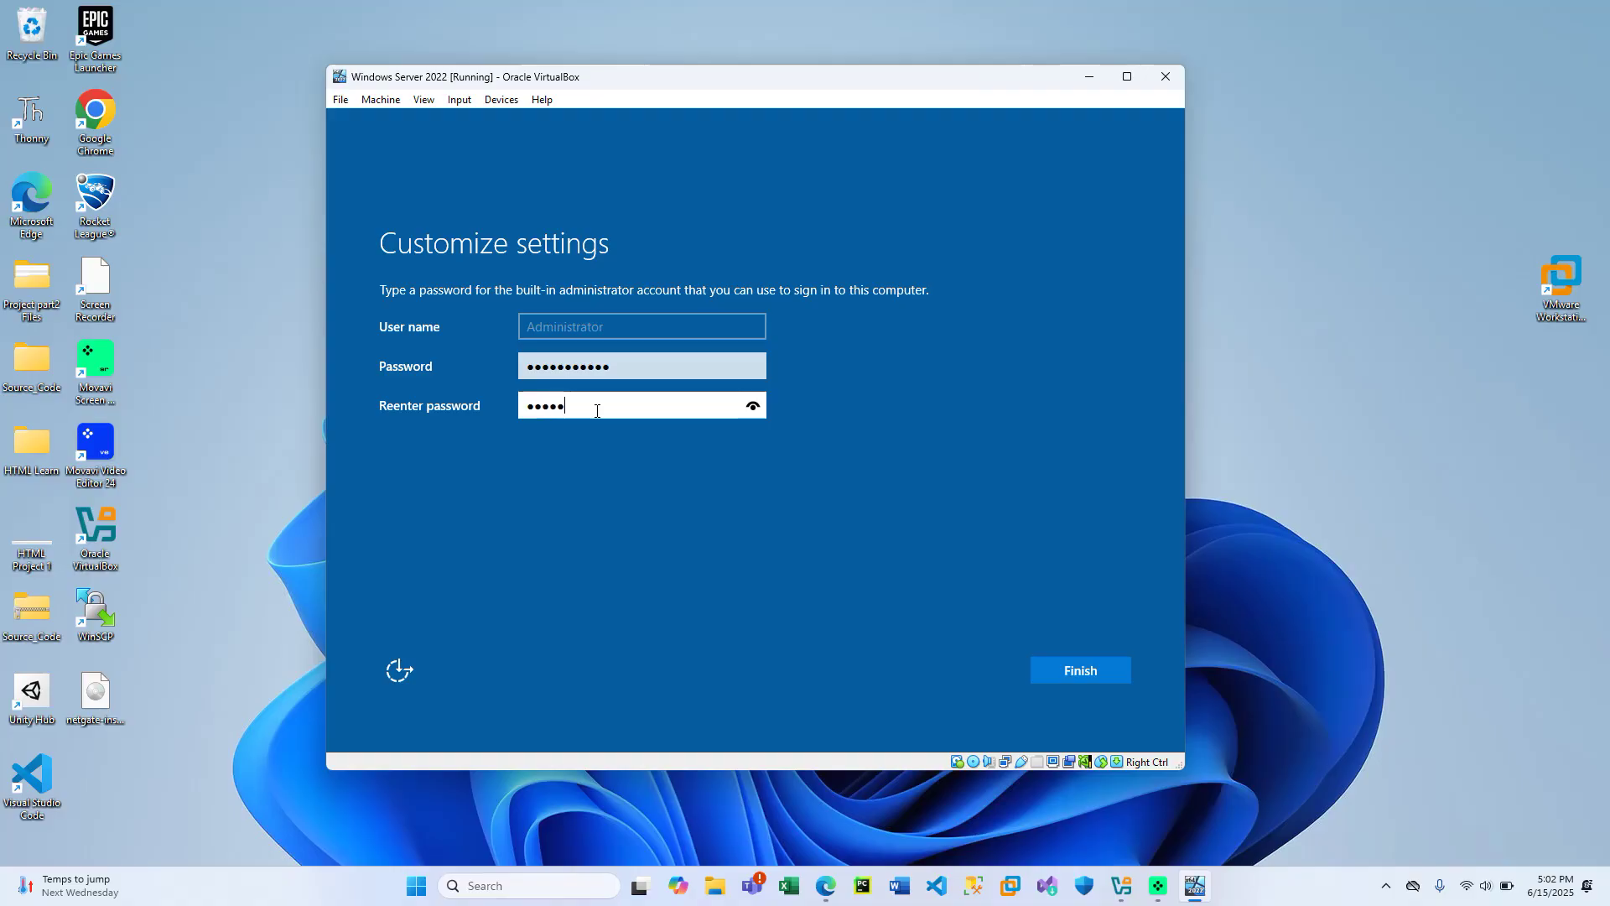
pyautogui.write('d123')
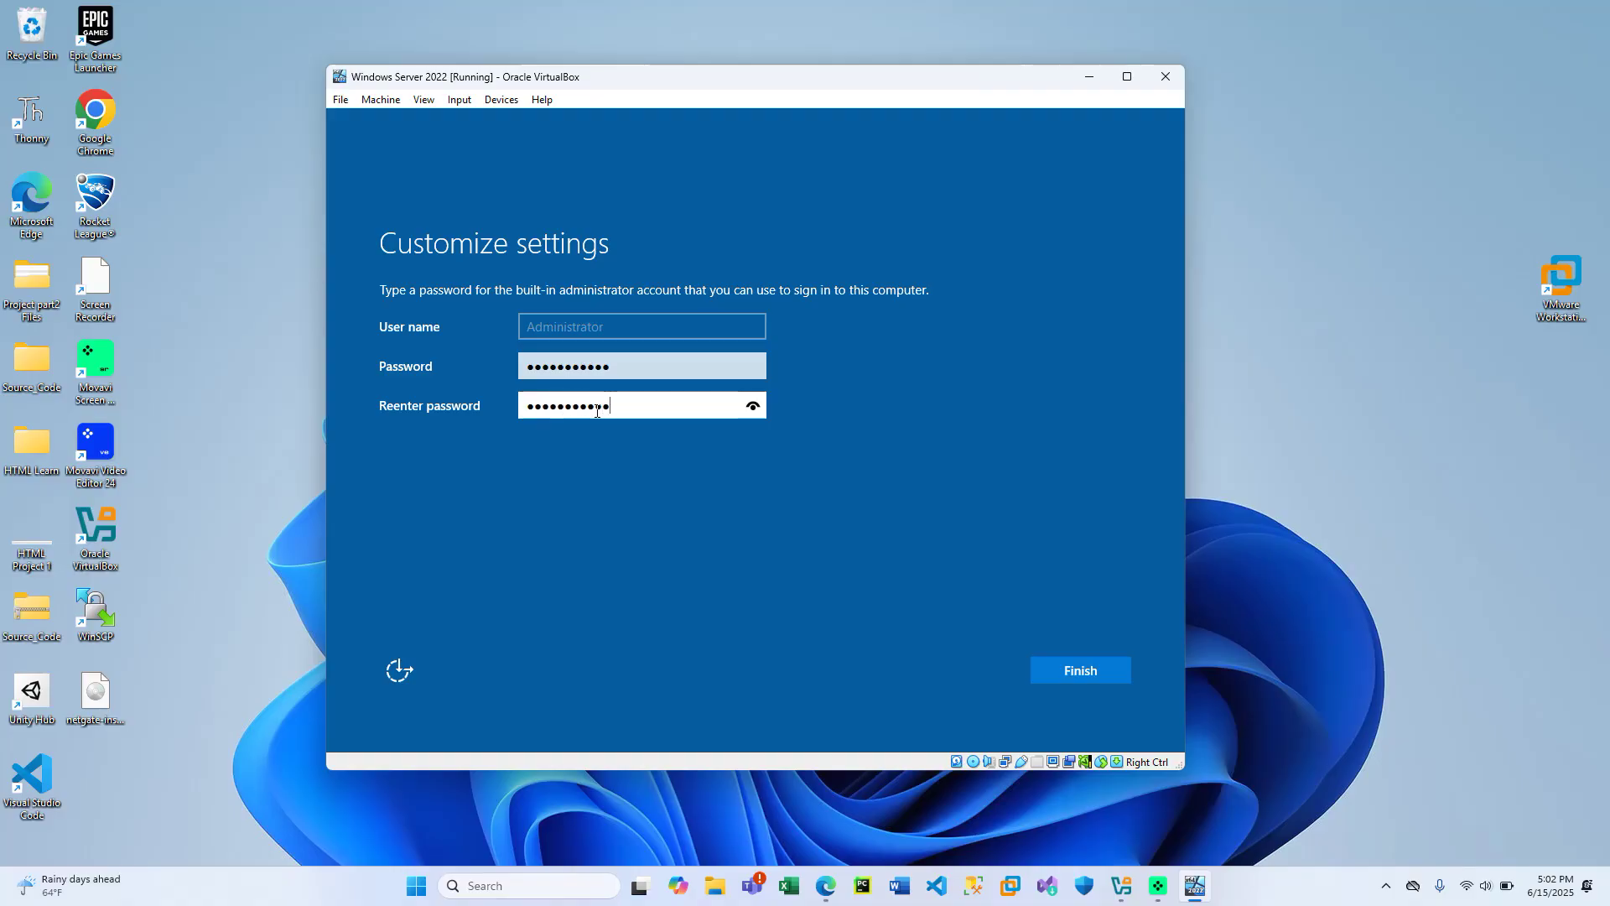
pyautogui.click(1099, 662)
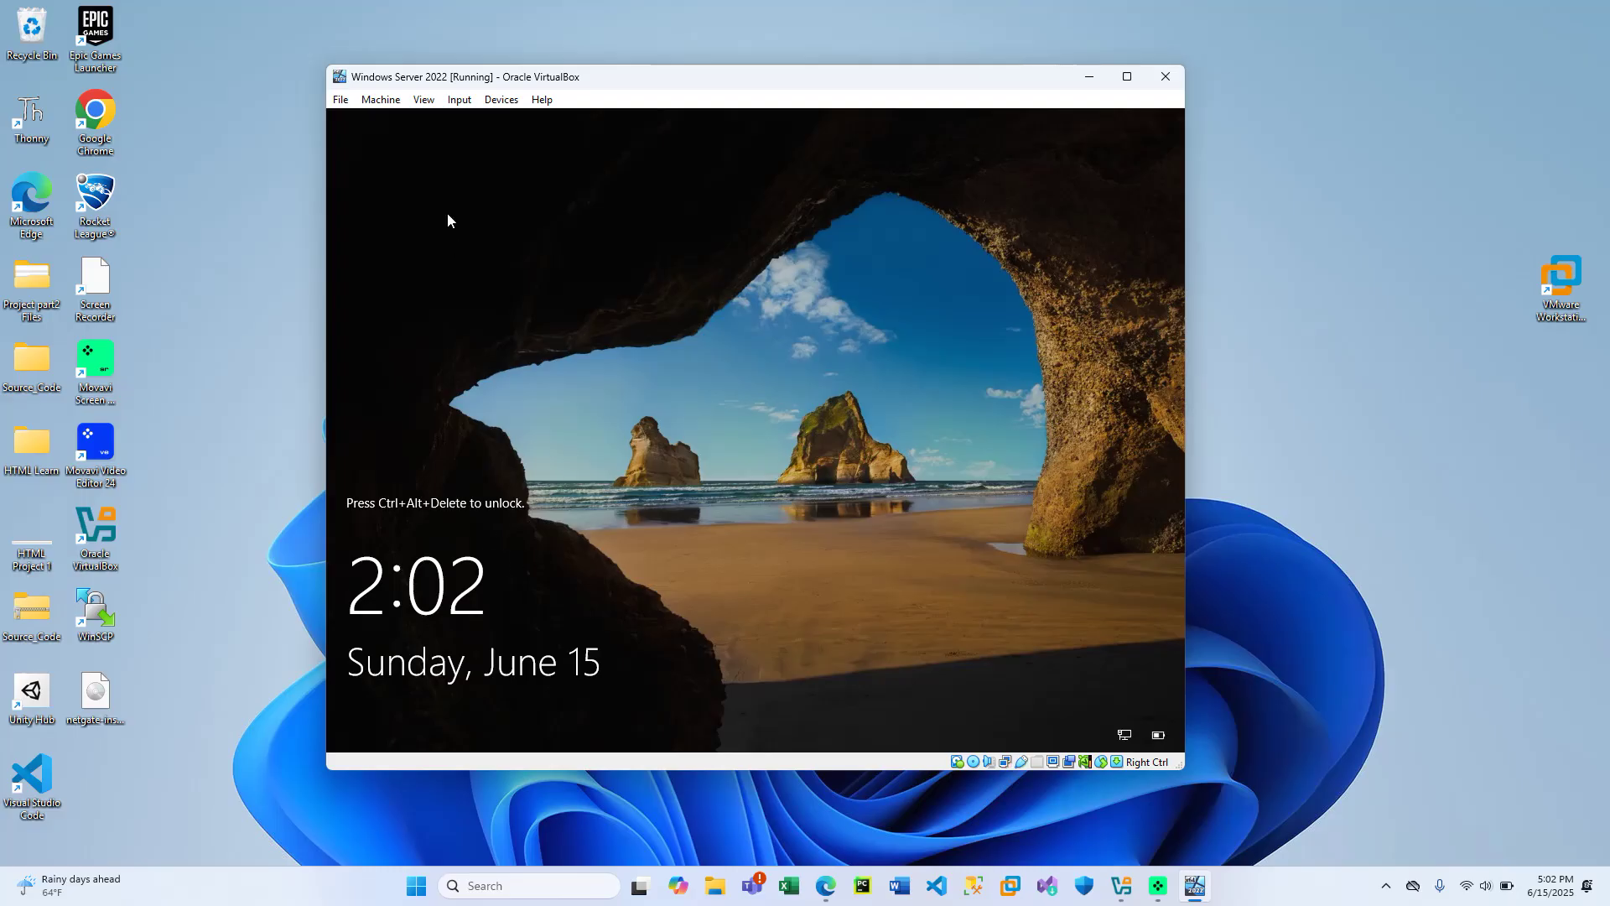
# Send Ctrl-Alt-Del via Input > Keyboard and sign in with the Administrator password
pyautogui.click(492, 100)
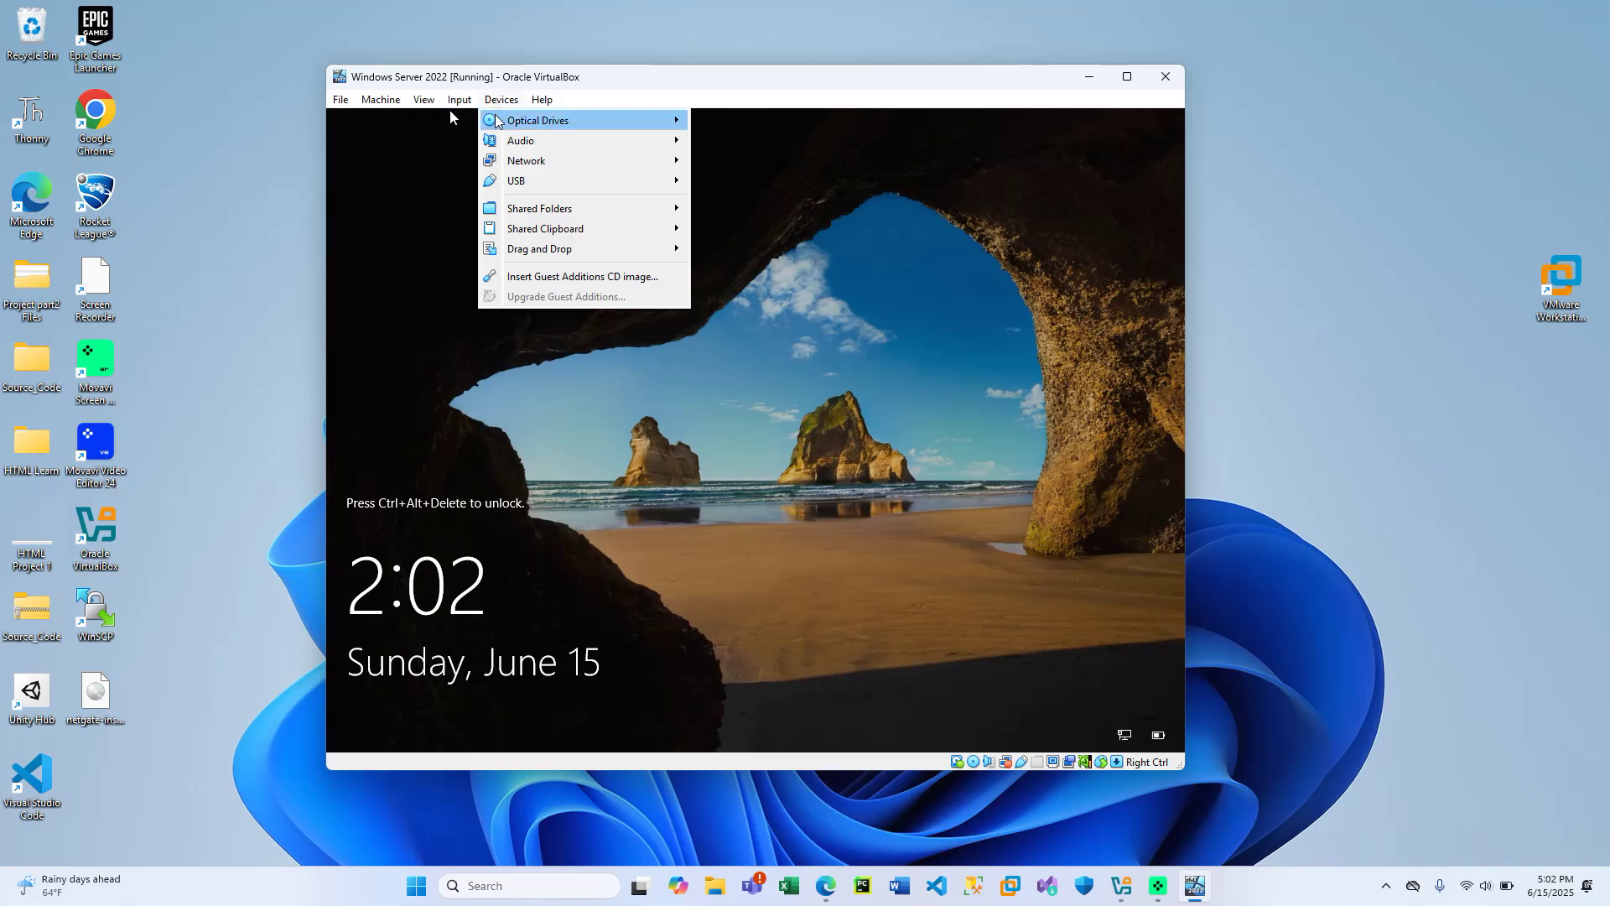
pyautogui.moveTo(464, 106)
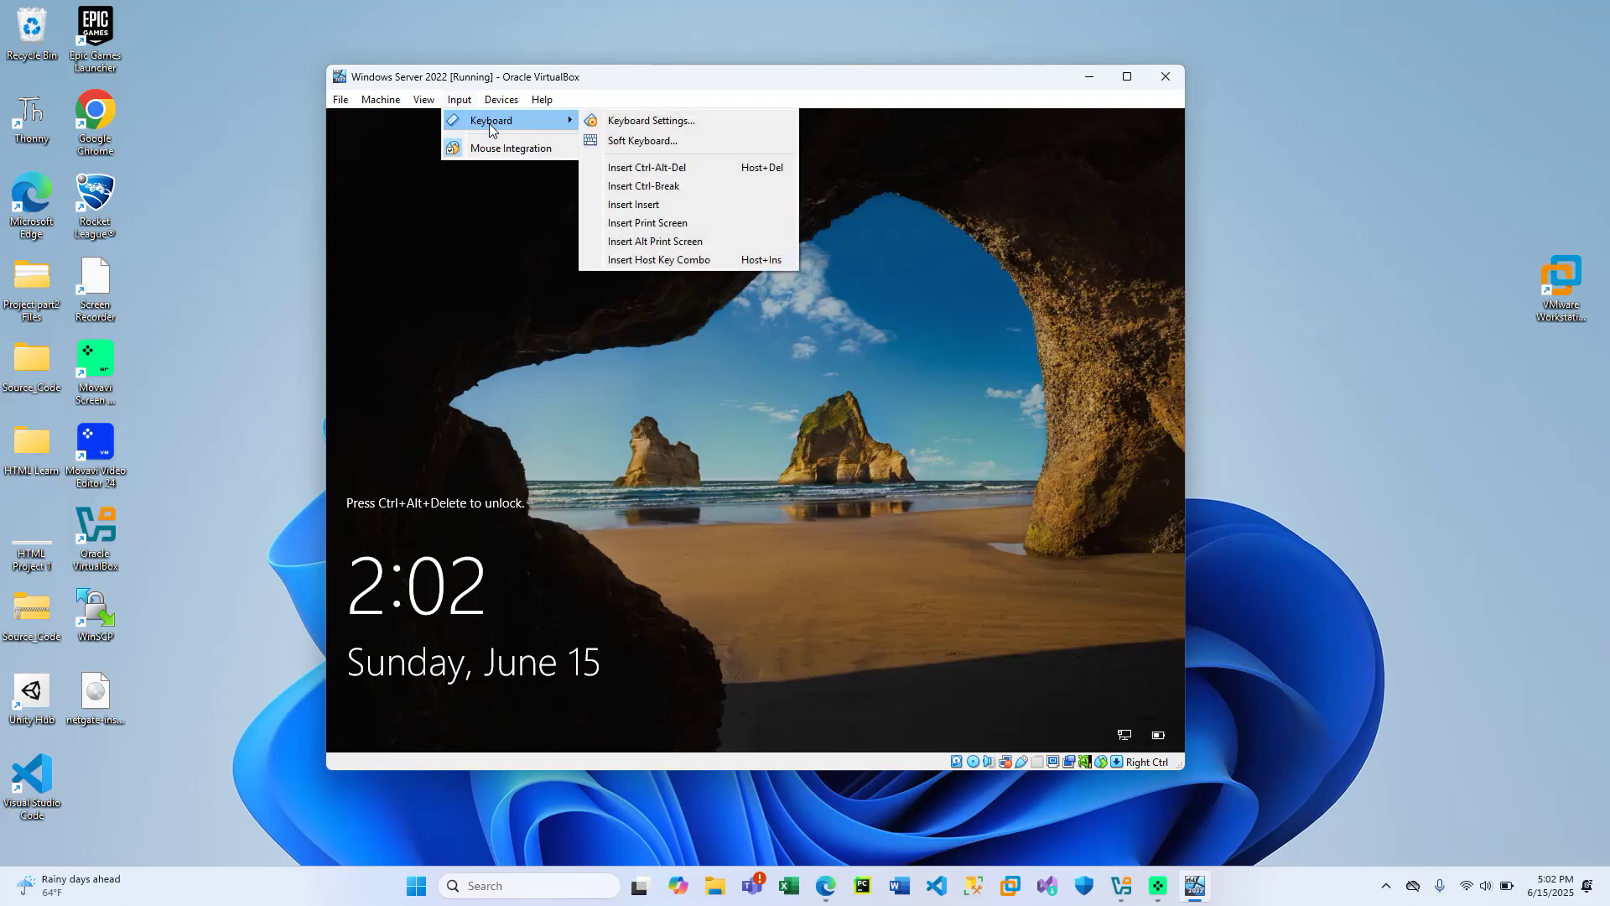
pyautogui.click(664, 171)
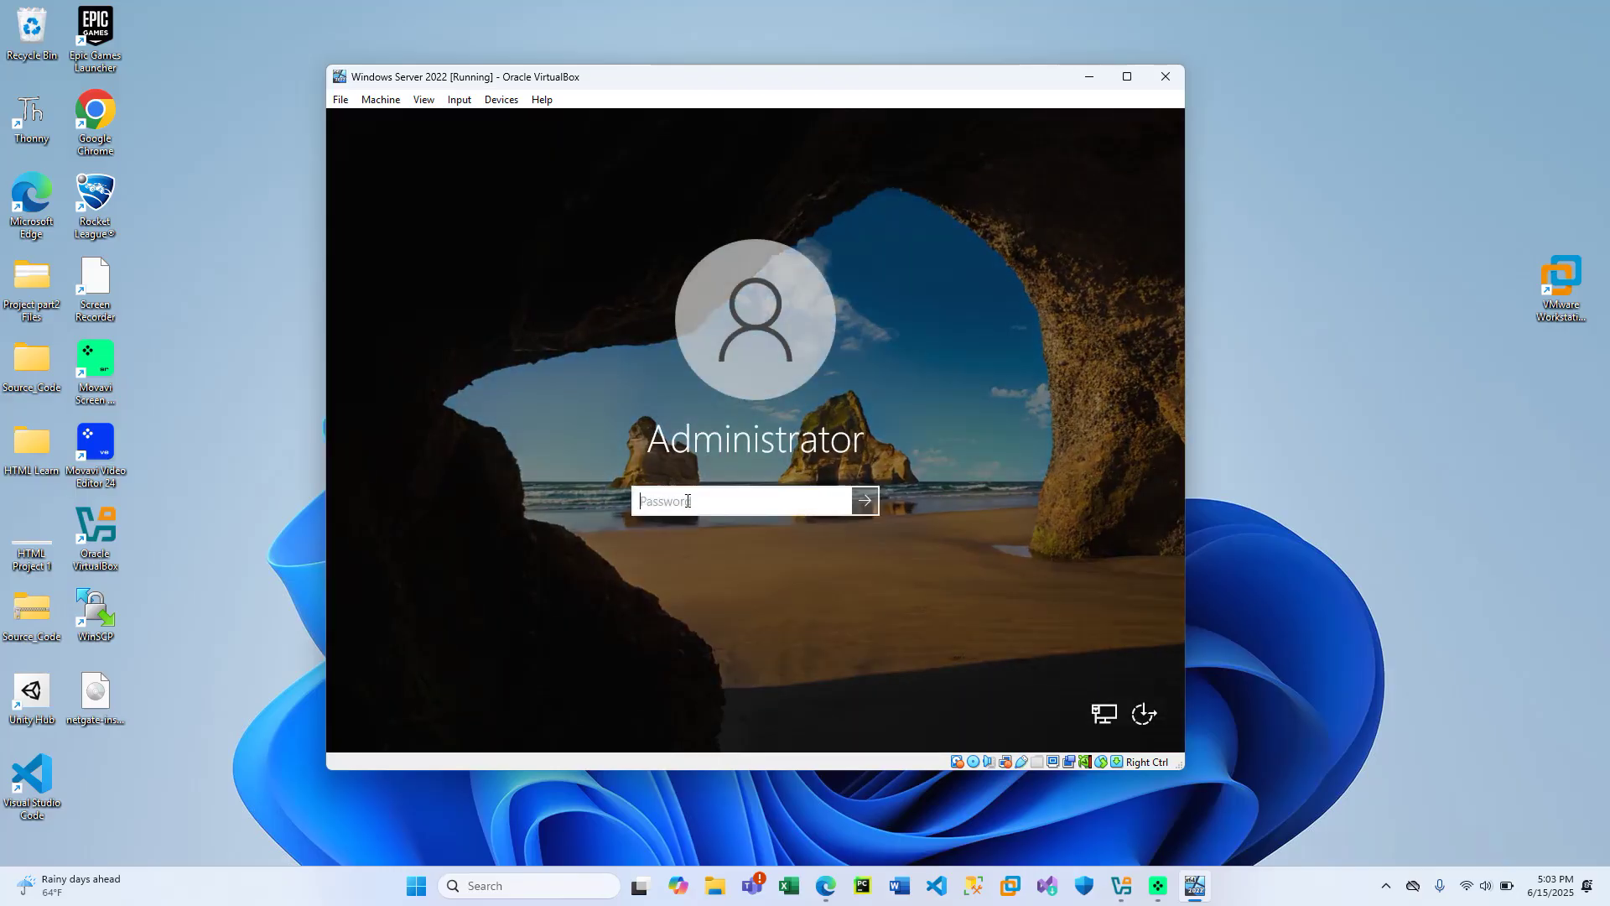
pyautogui.write('•••••••••••')
pyautogui.press('Return')
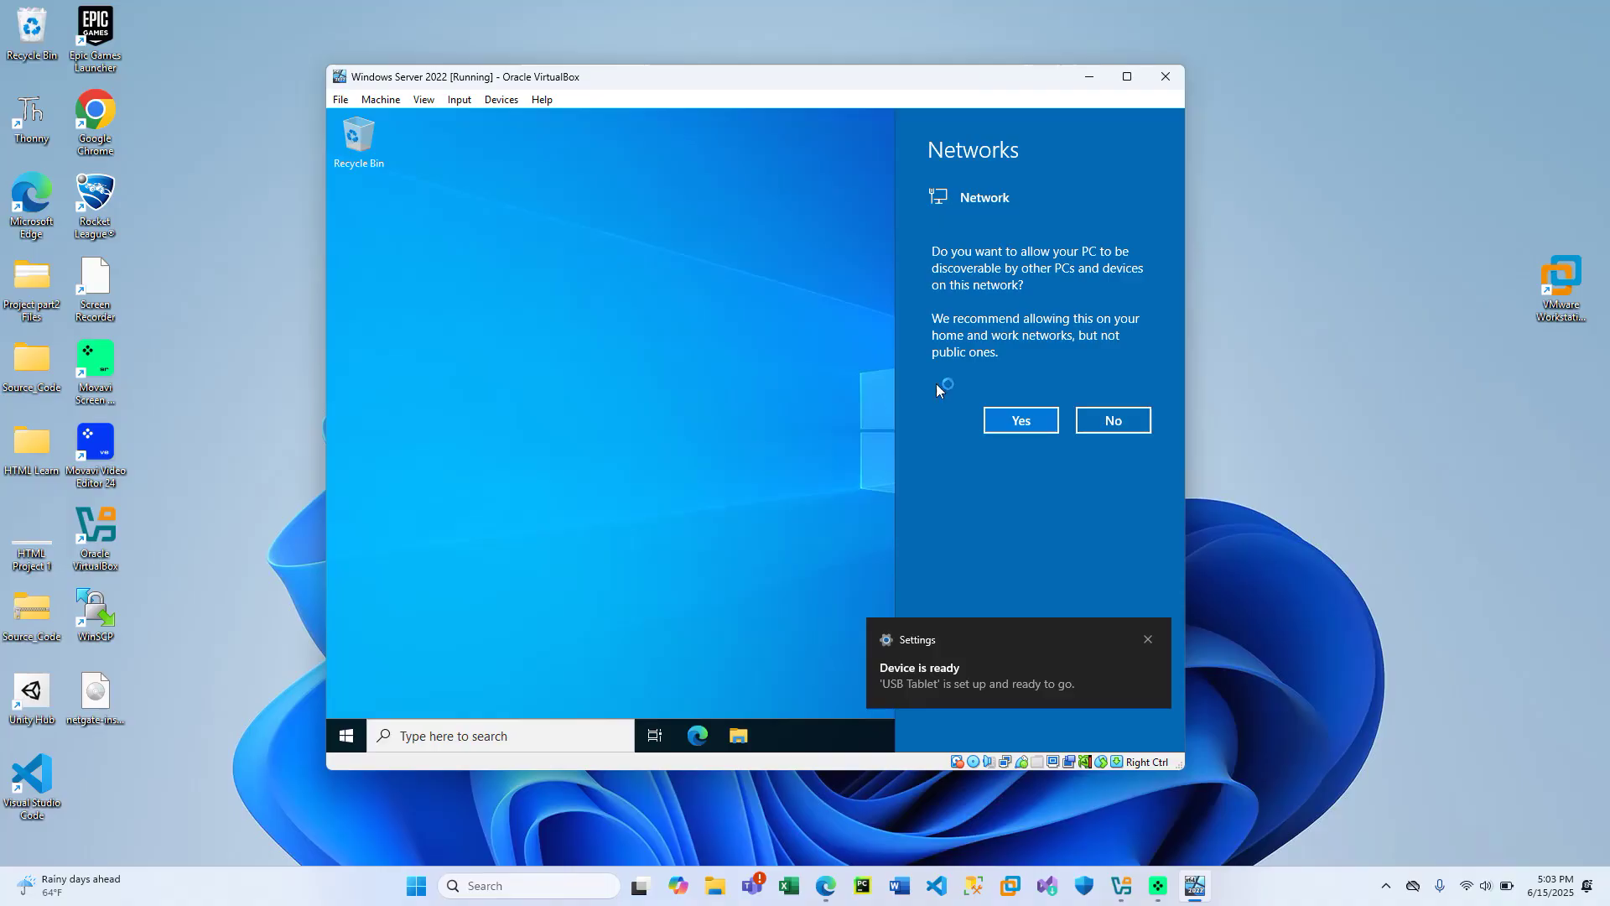
# Answer No to network discovery, close the Windows Admin Center pop-up, and view the Dashboard
pyautogui.click(1114, 420)
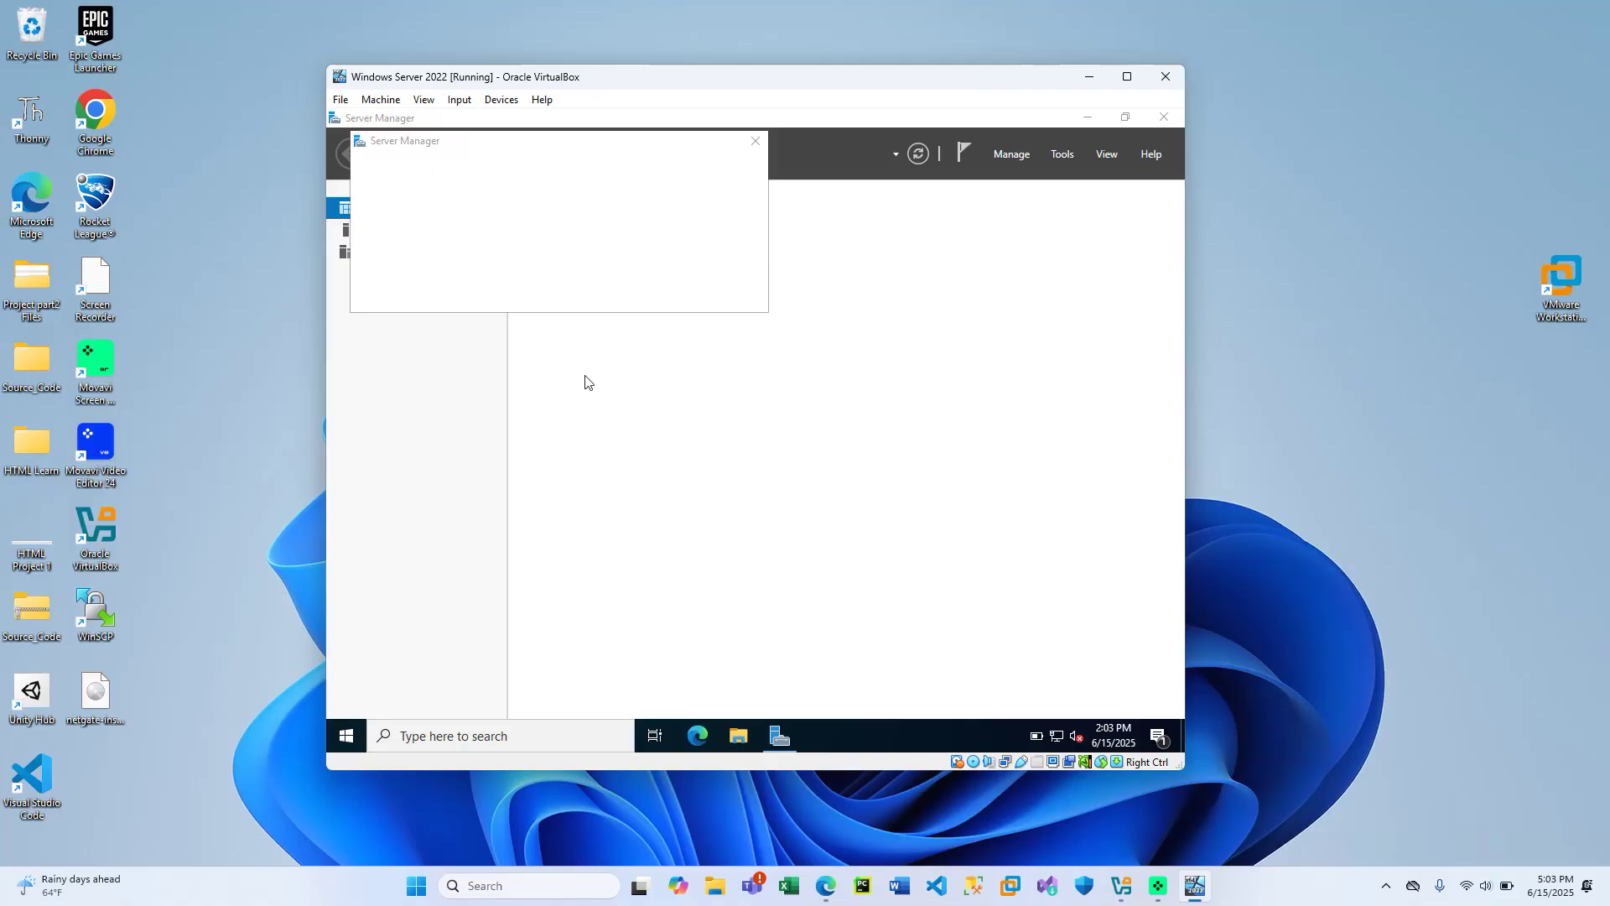
pyautogui.click(756, 141)
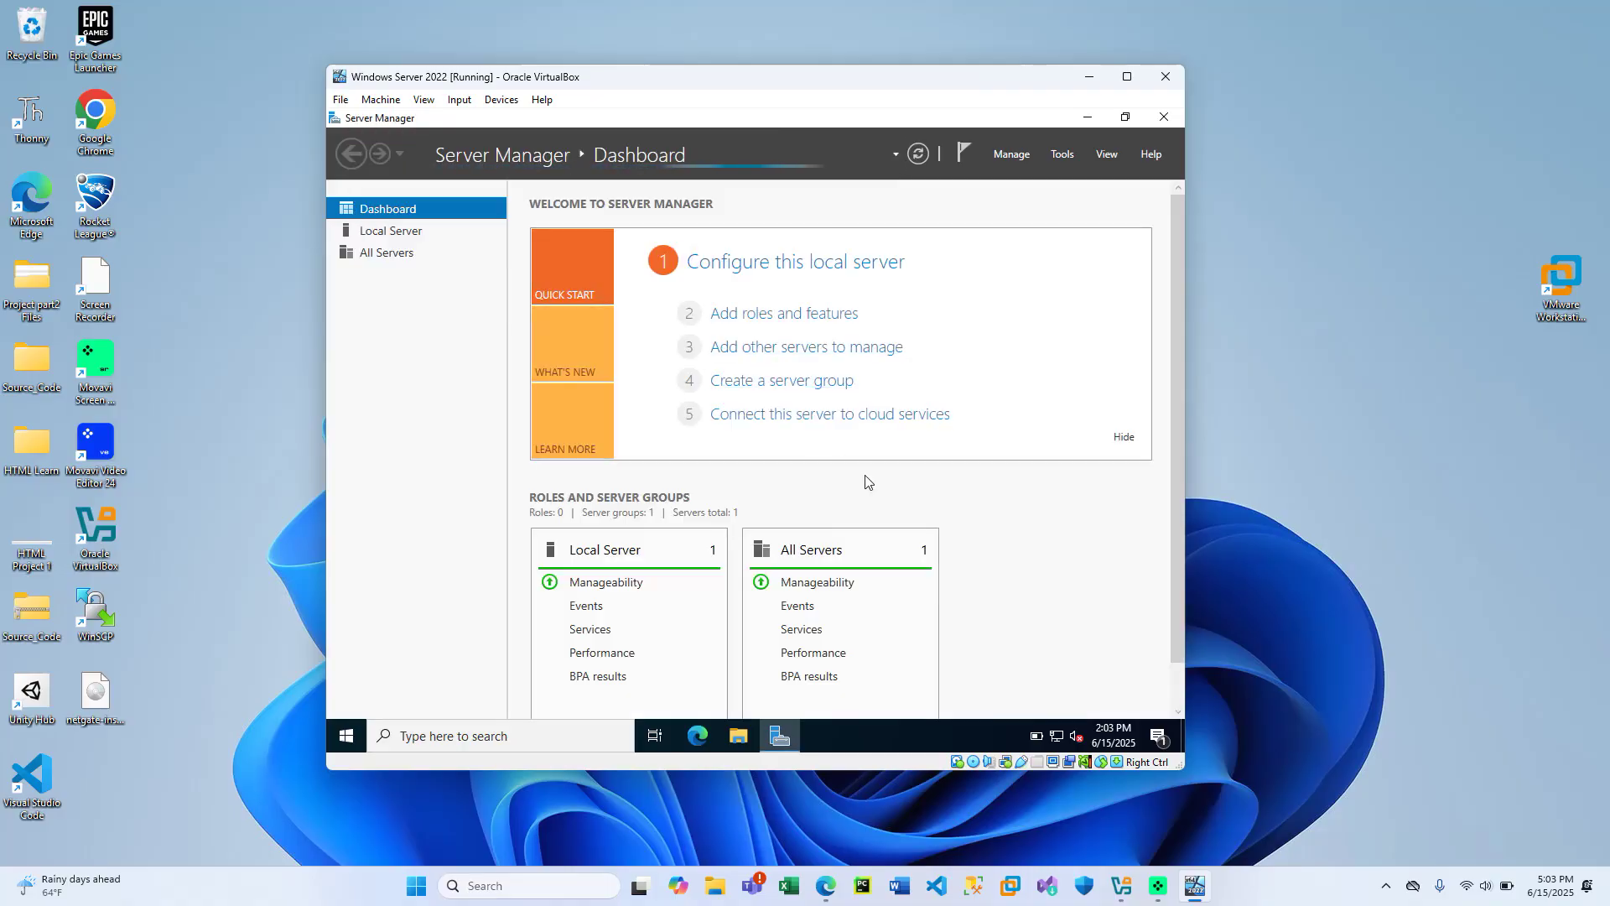
pyautogui.scroll(-1, 866, 481)
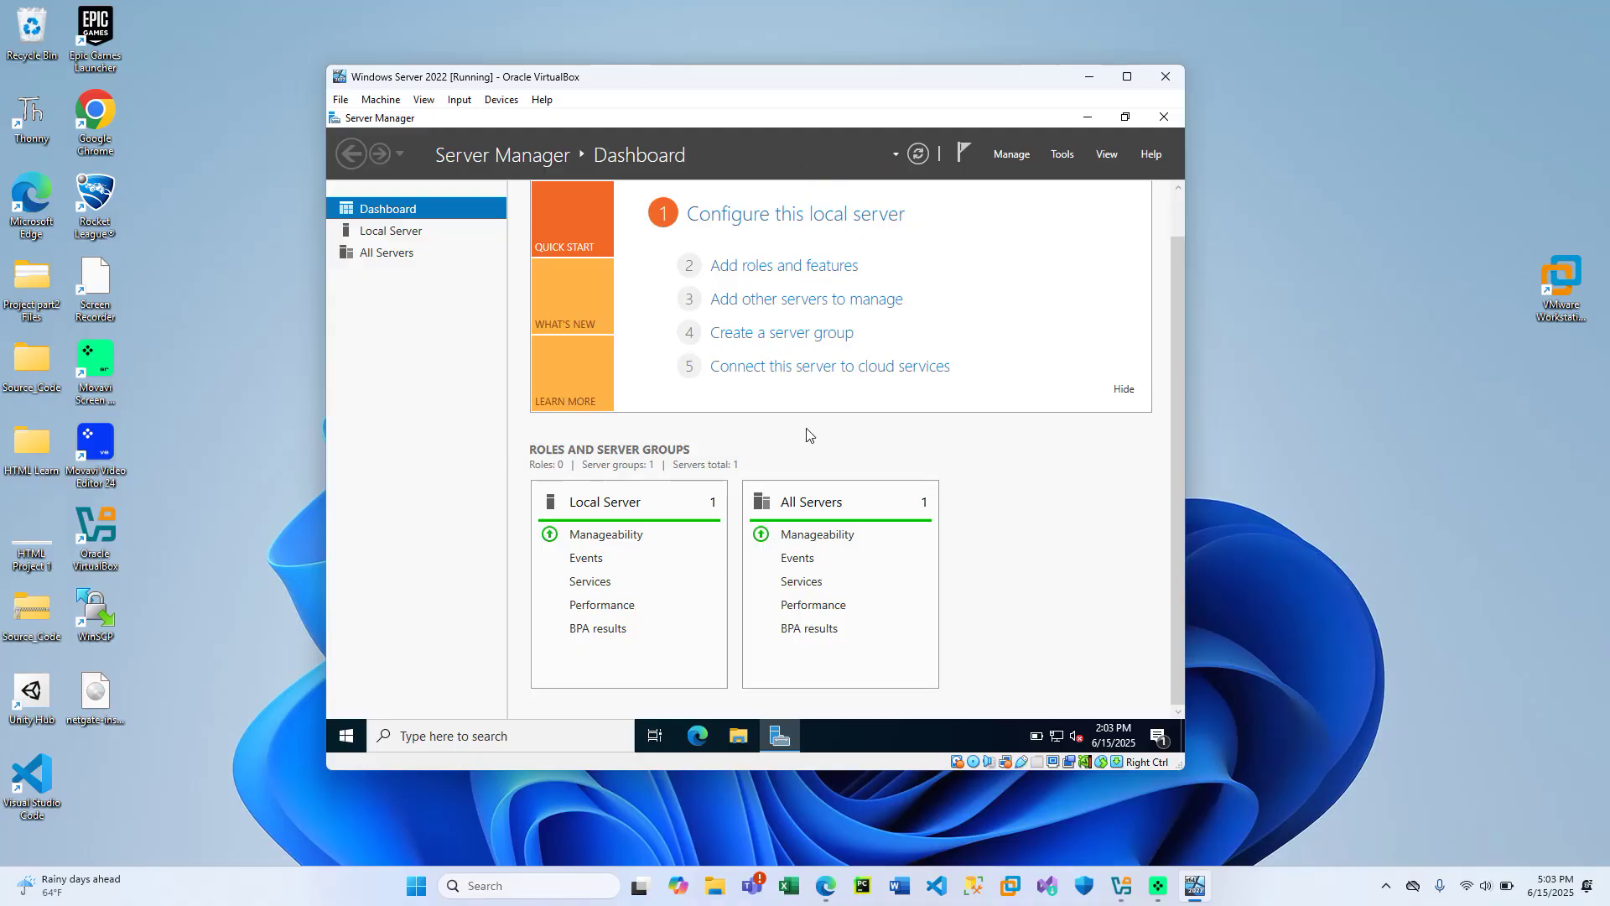